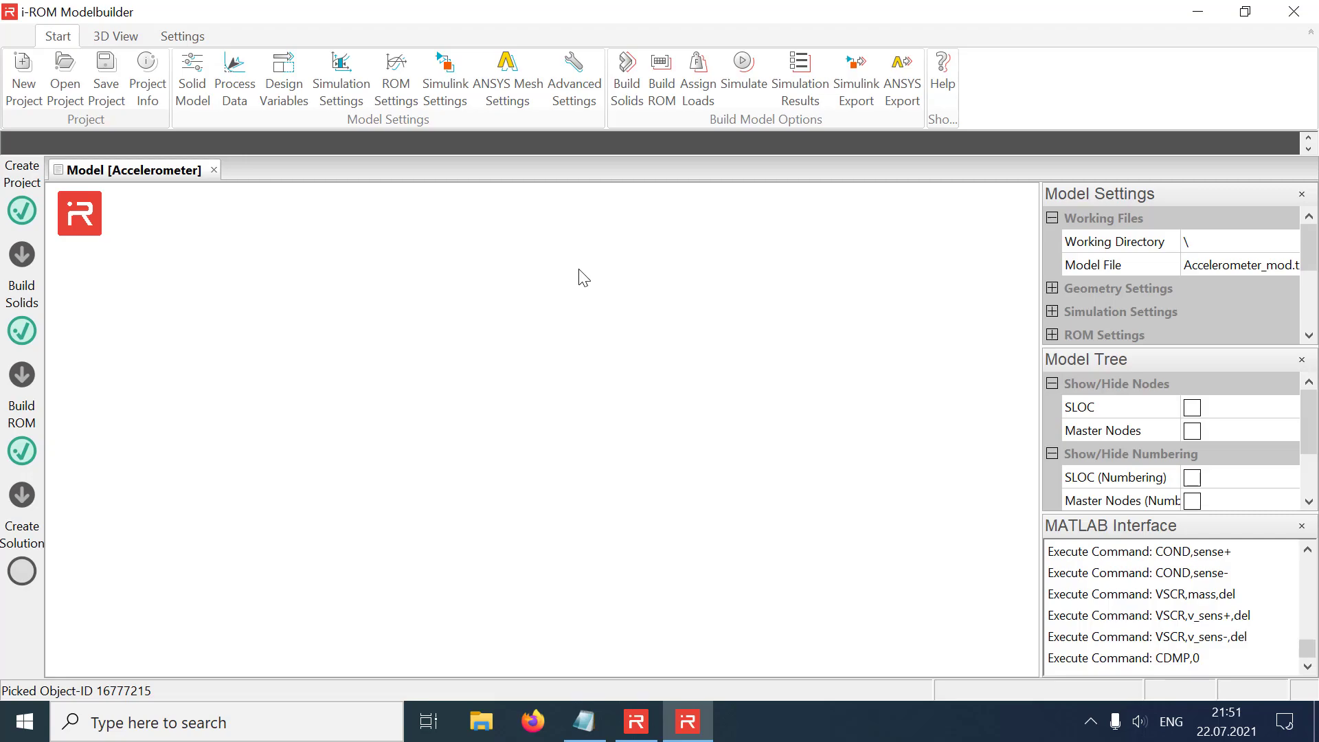
Open Accelerometer.iromproj, then build its solids and the ROM
click(80, 72)
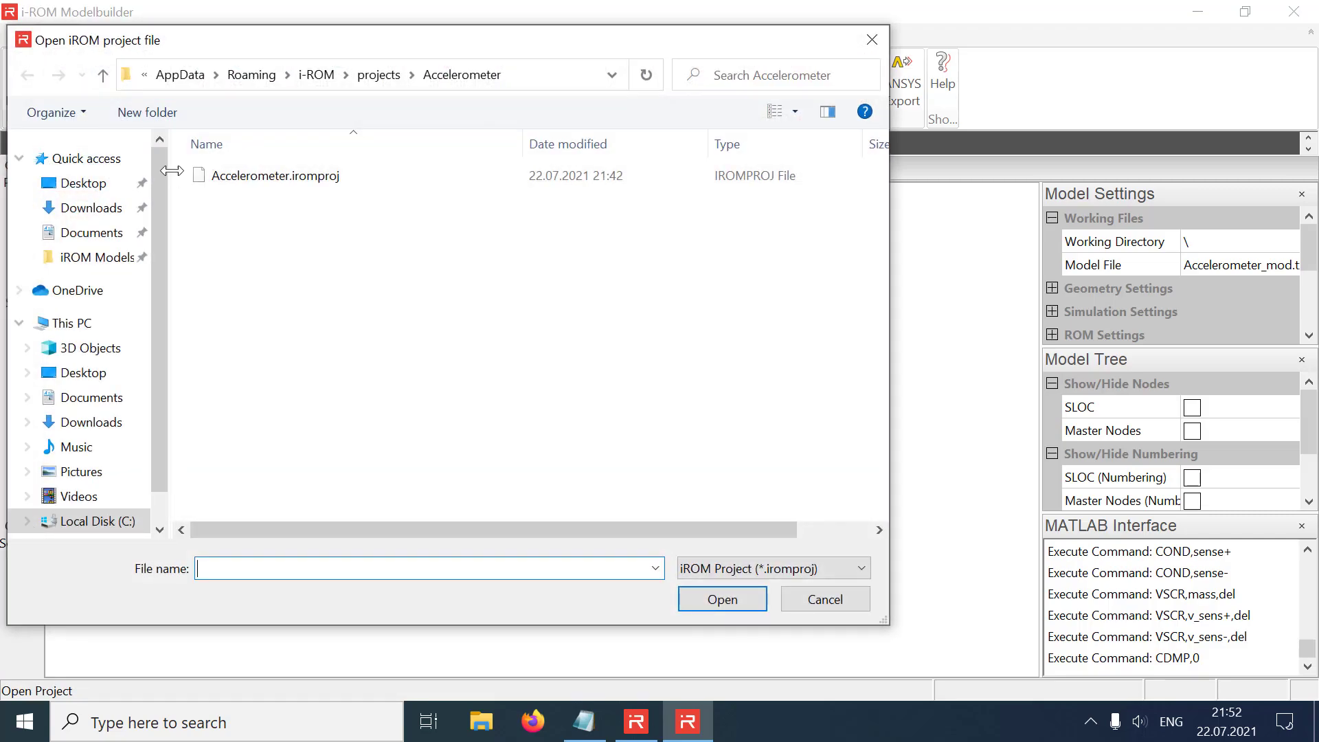
click(237, 177)
click(714, 600)
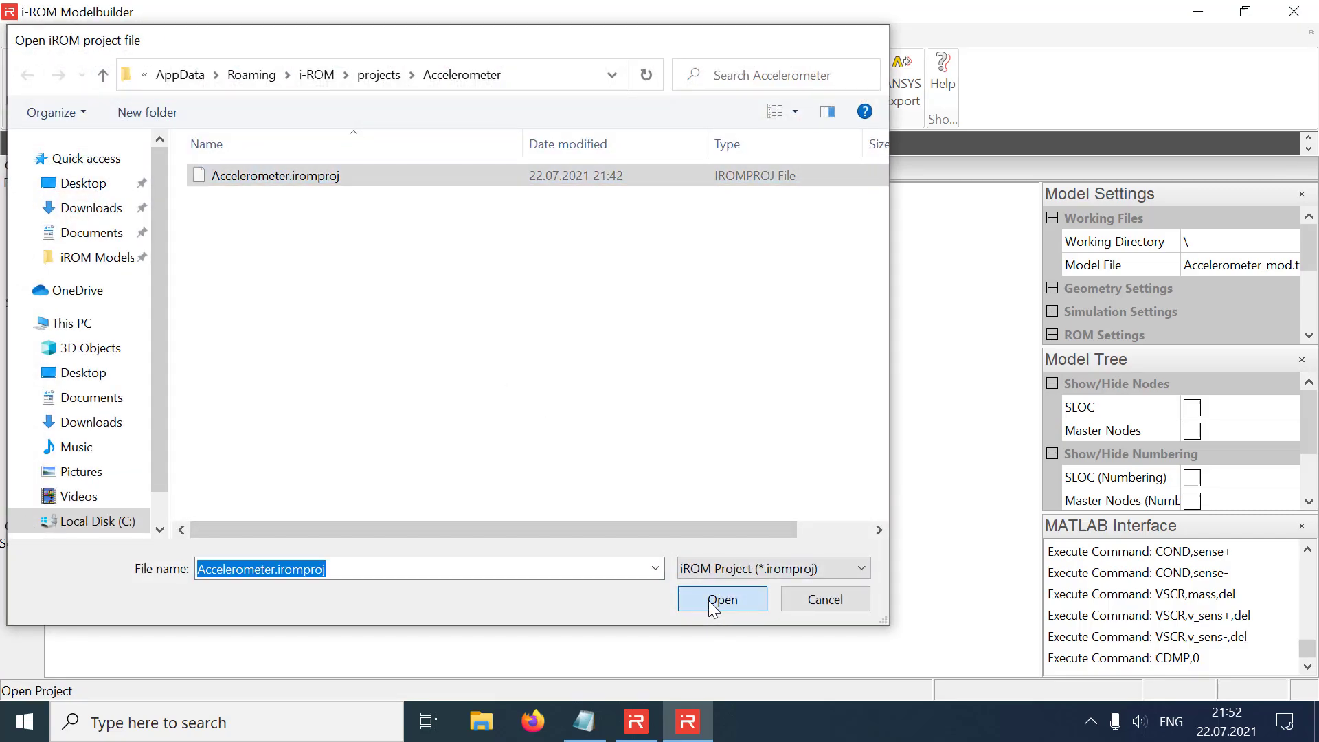
click(635, 81)
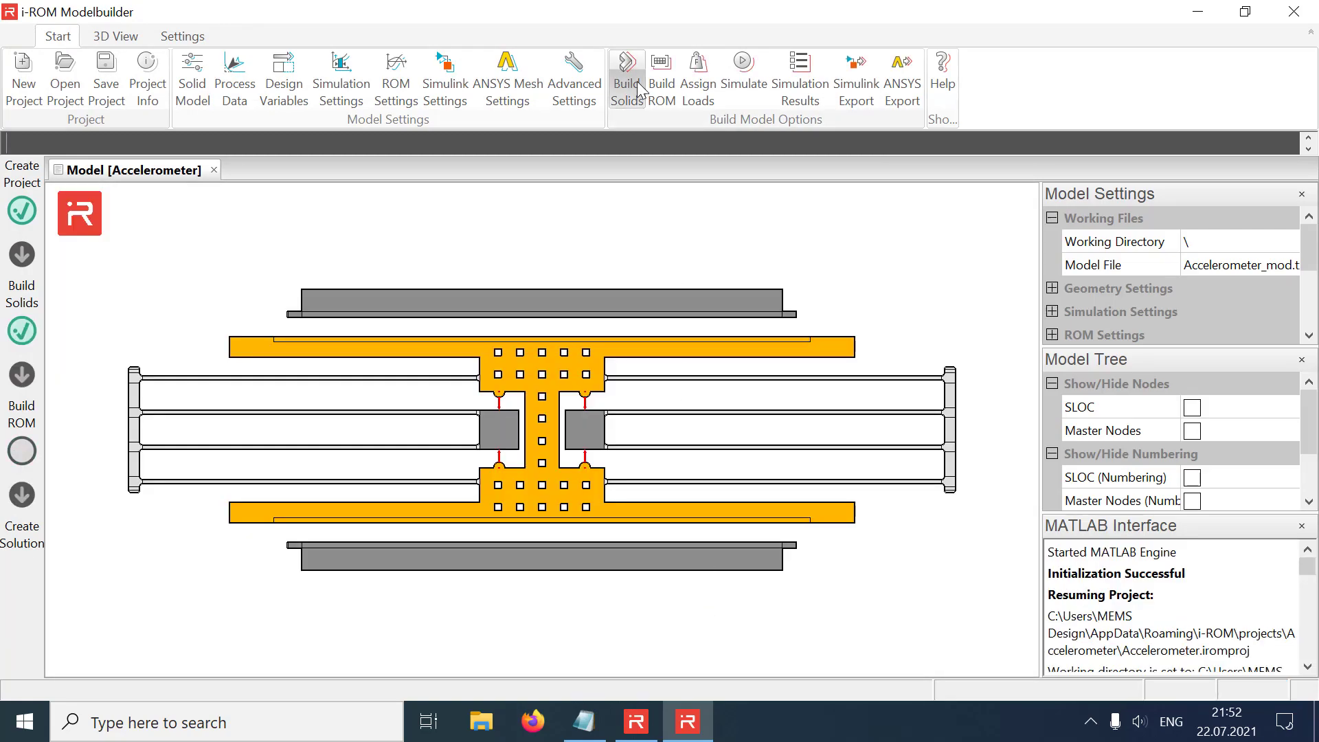
click(660, 81)
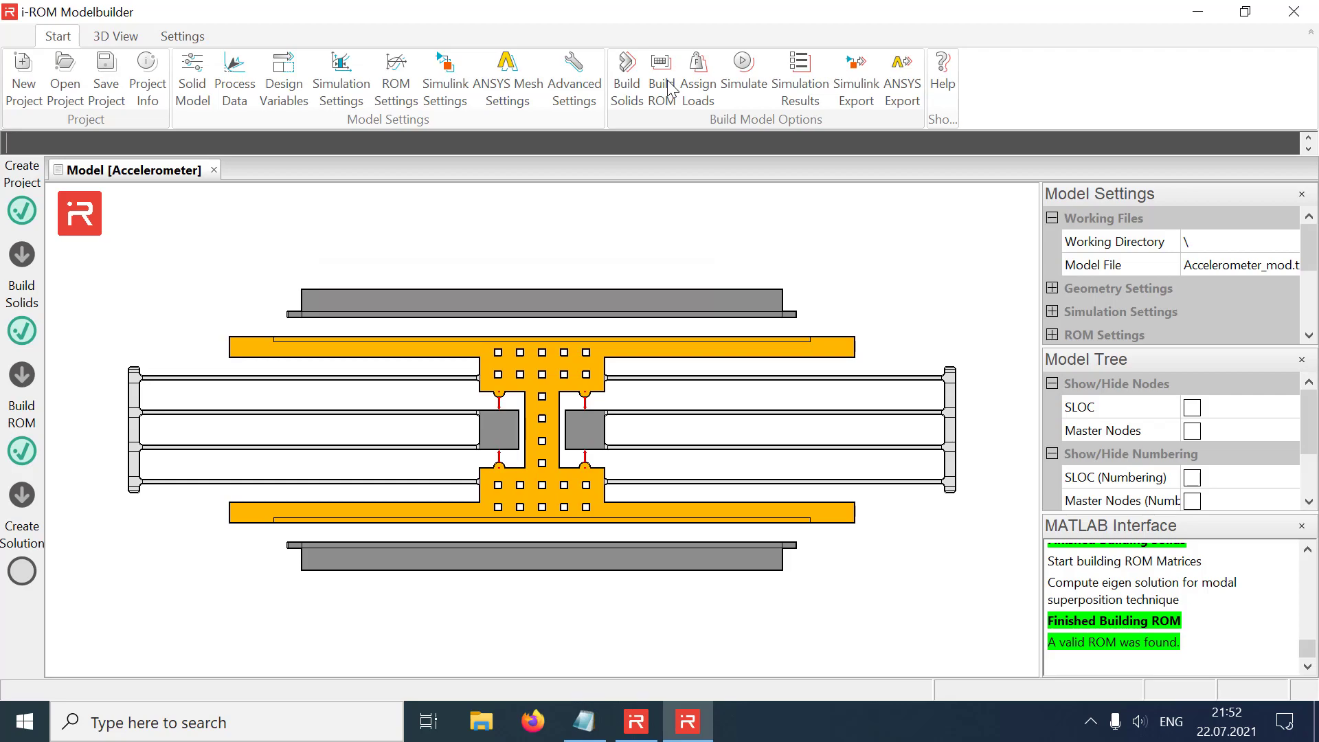
Add an ACEL uy acceleration load with DC value 1.38e10
click(699, 80)
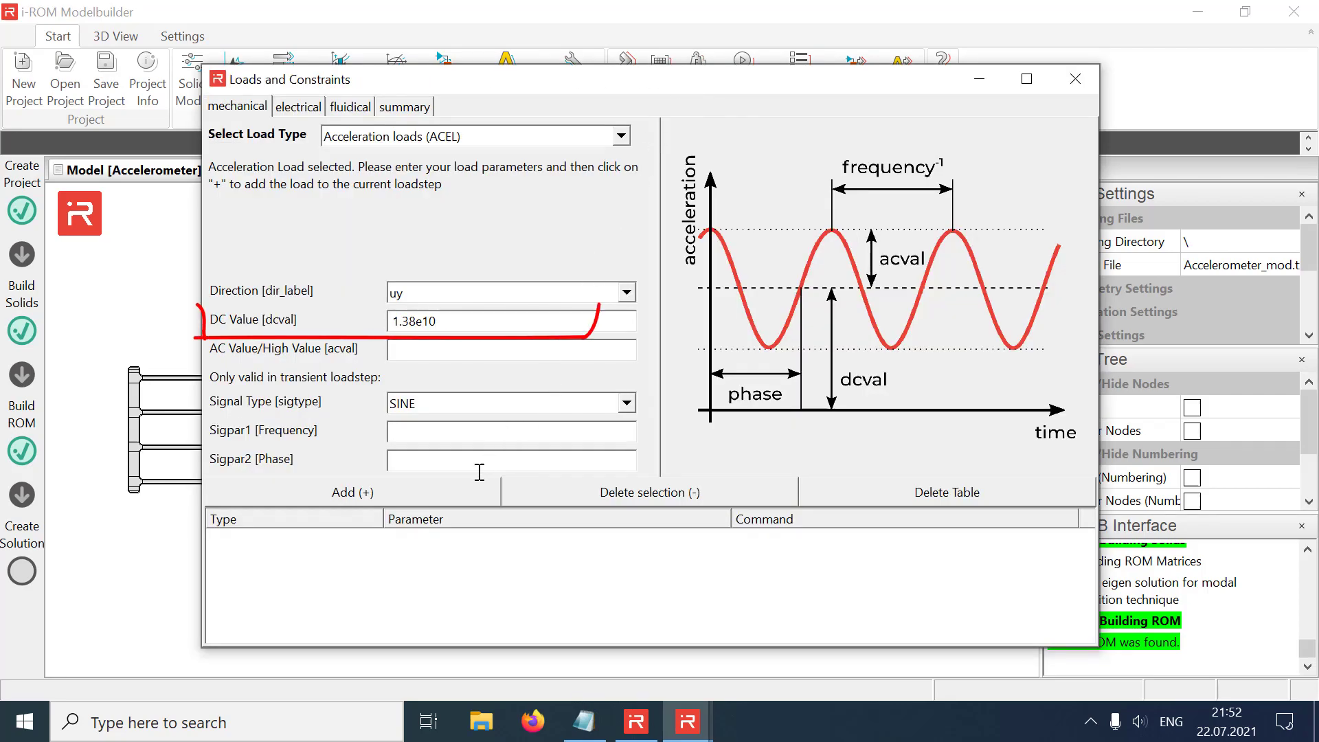
click(451, 493)
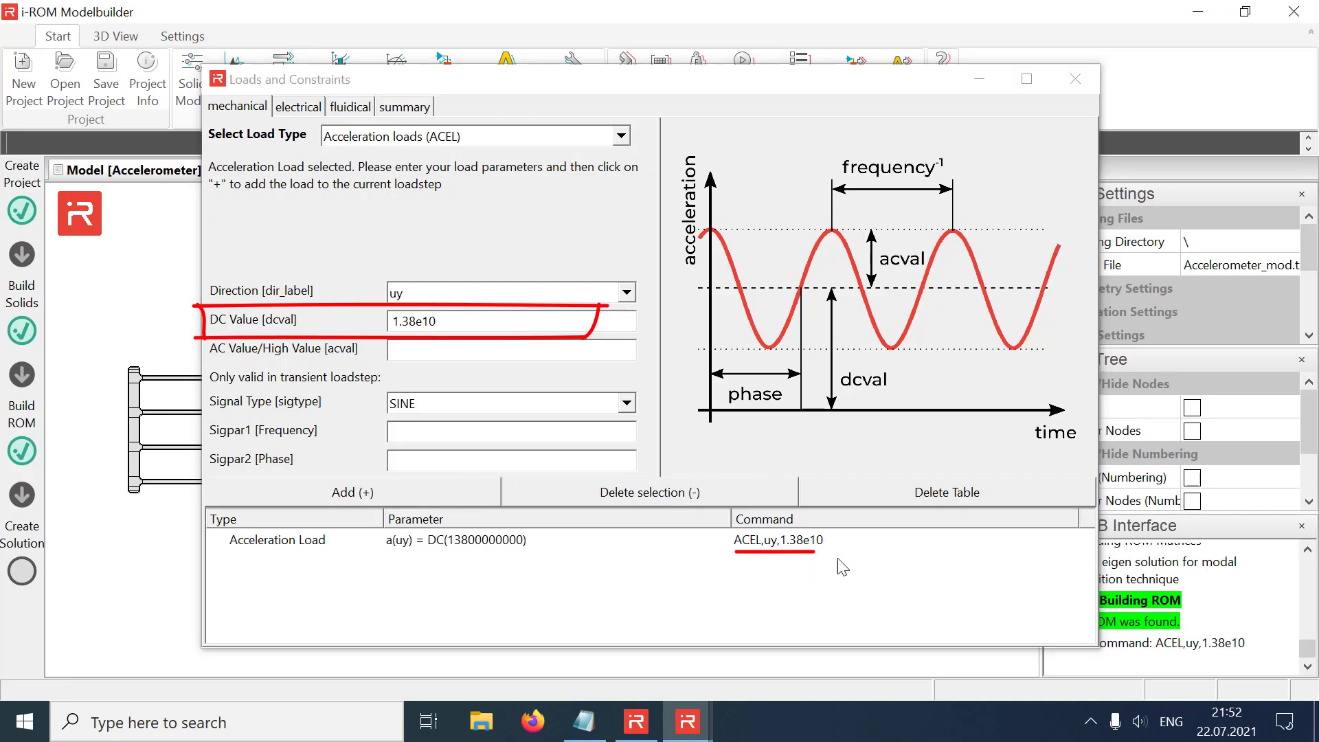
click(1076, 81)
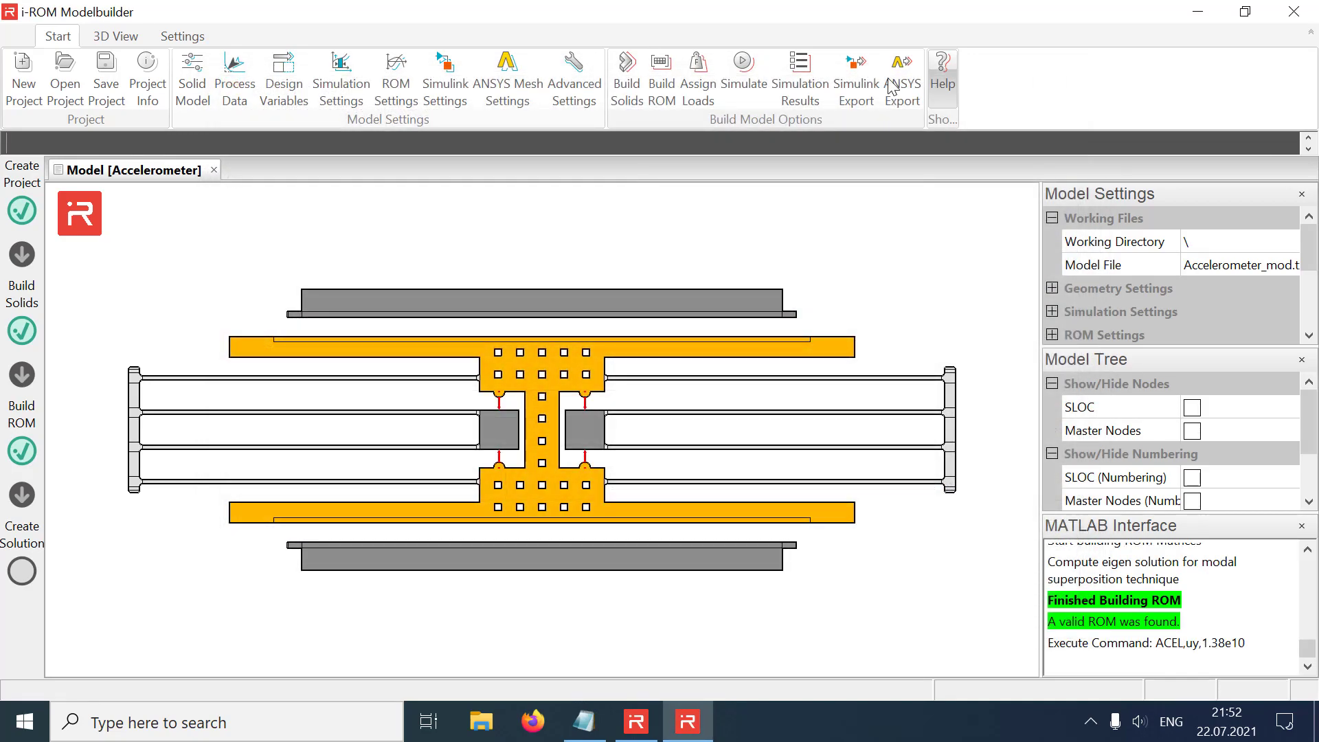
Run the static analysis and color the model by uy displacement
click(746, 64)
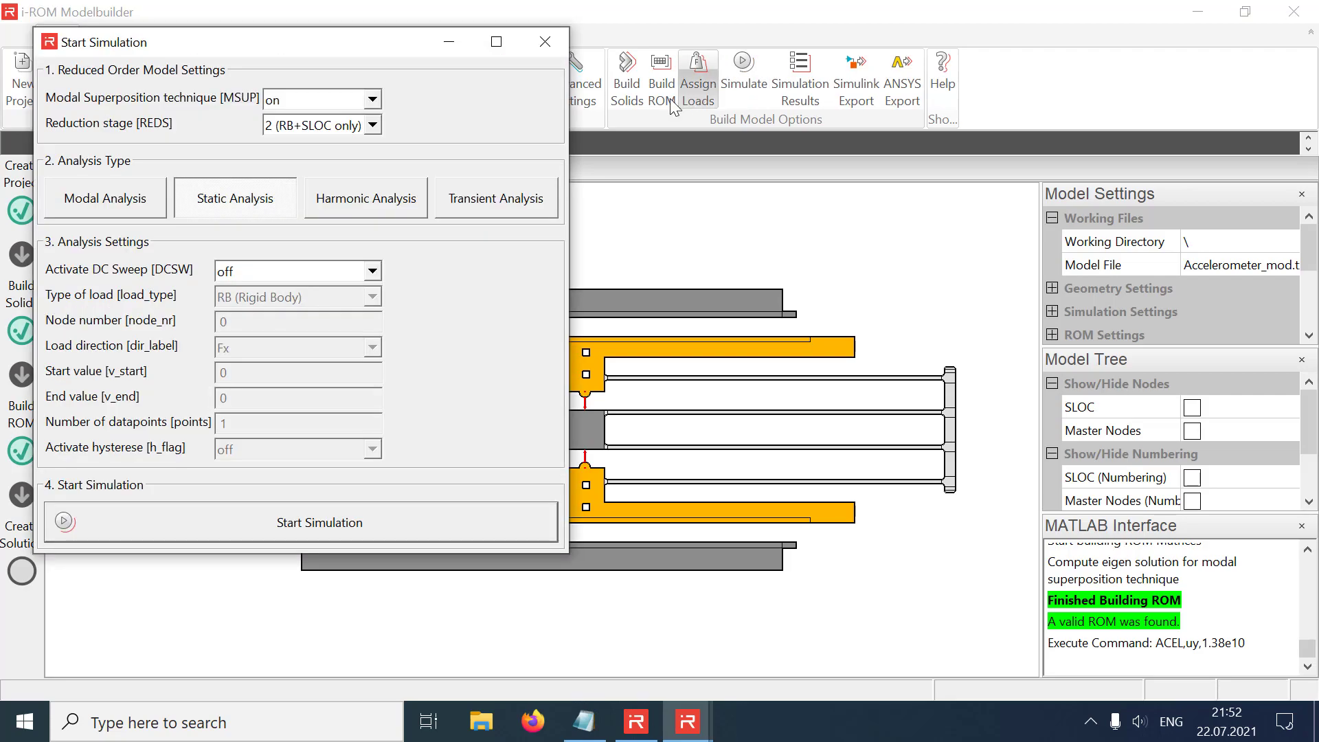
click(323, 524)
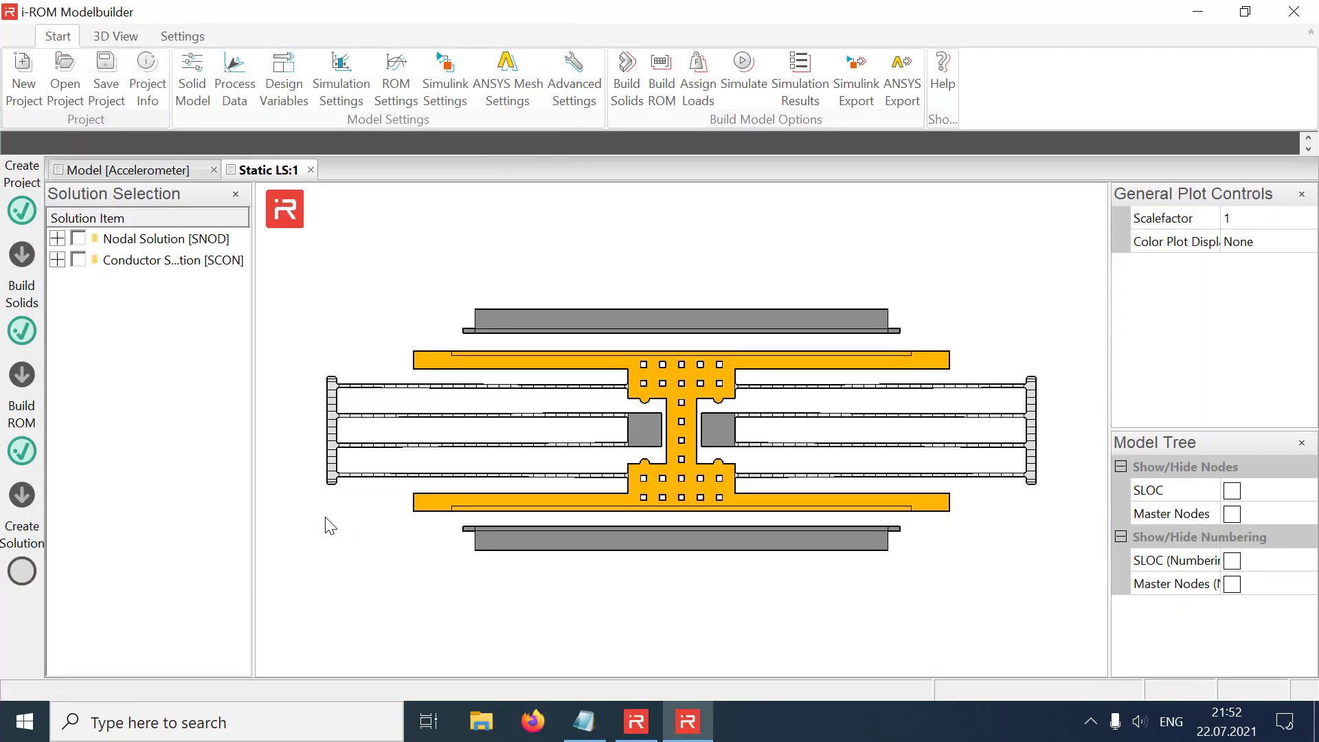
click(1270, 241)
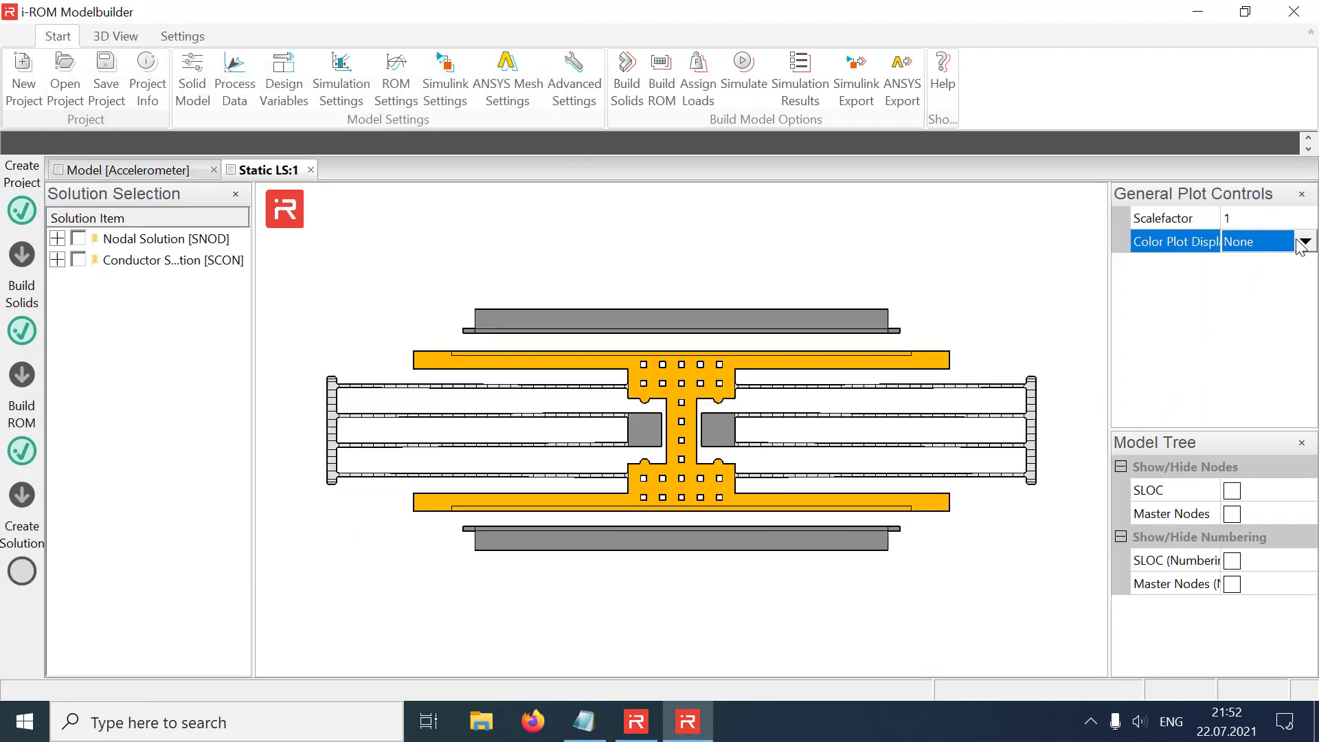
click(1304, 241)
click(1239, 282)
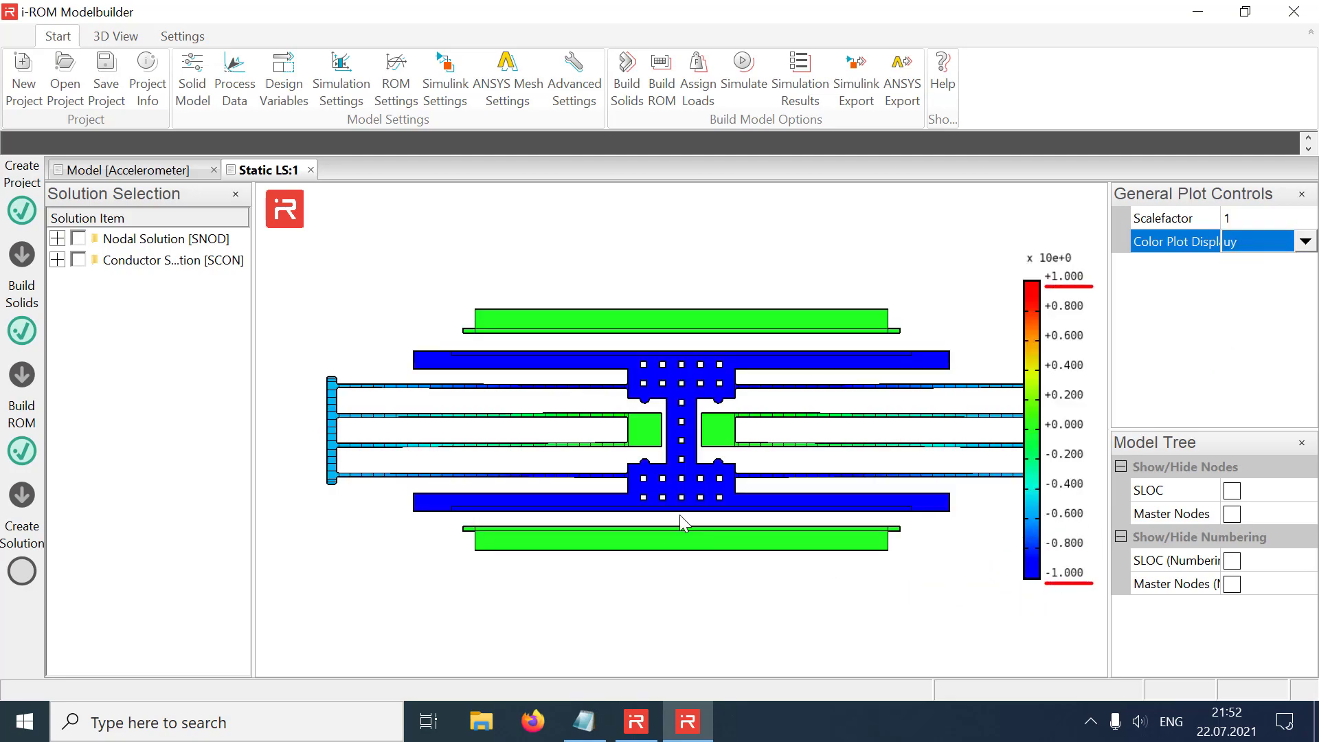
Change the uy acceleration load to DC 0 and AC 1.38e10
click(311, 170)
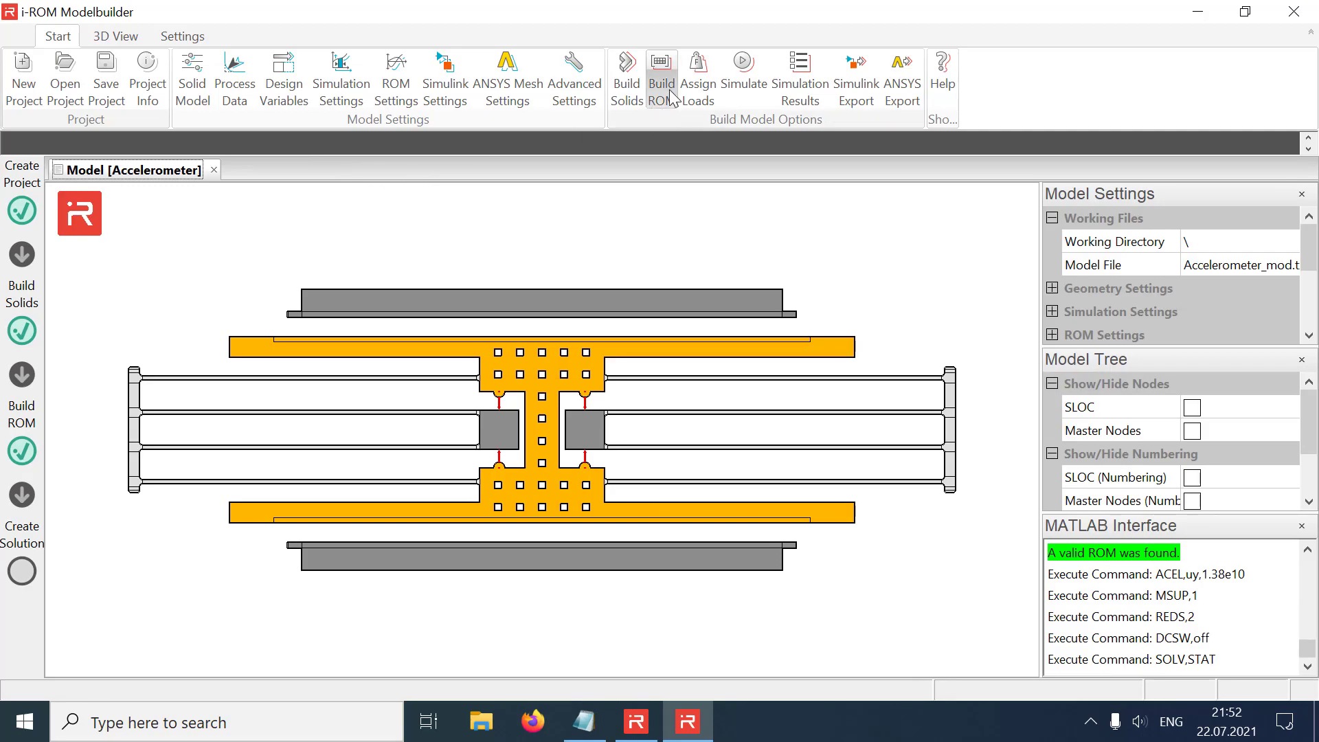
click(695, 69)
drag(475, 320, 359, 306)
key(ctrl+c)
key(BackSpace)
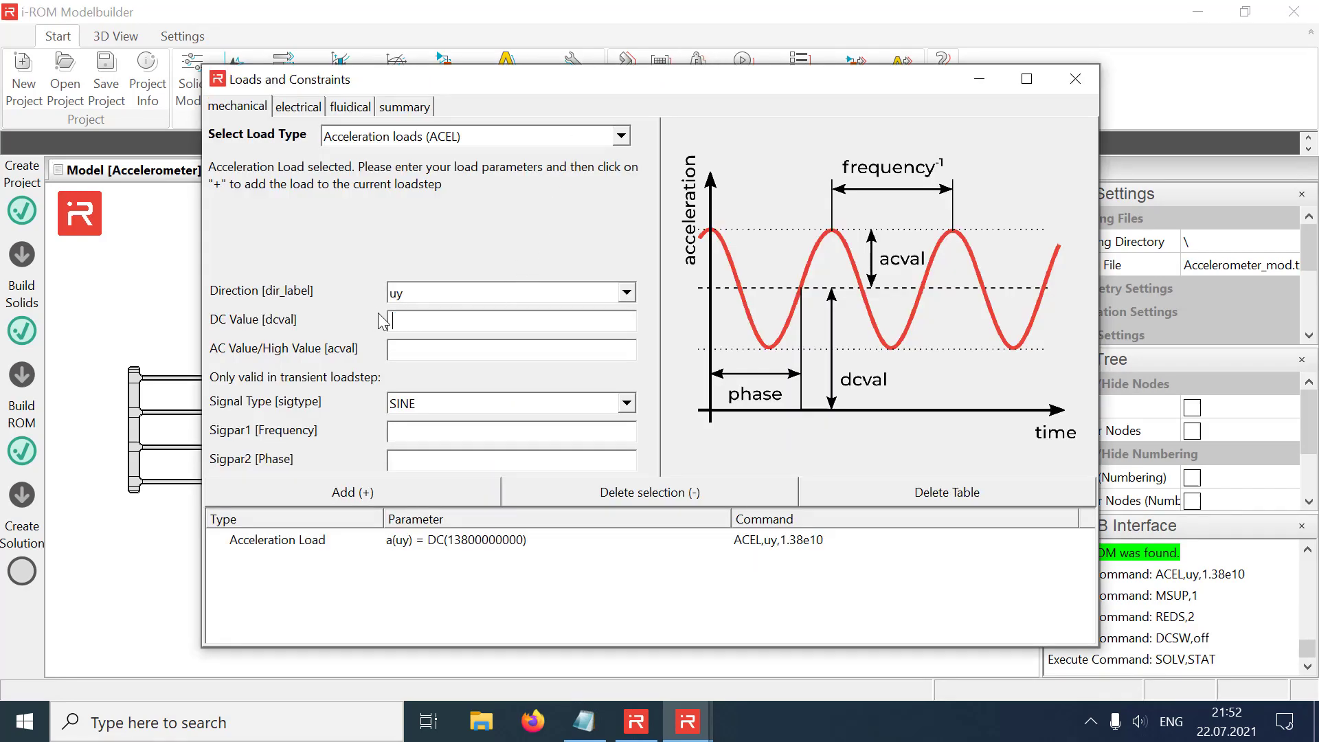
click(416, 352)
key(ctrl+v)
click(426, 326)
text(0)
click(364, 491)
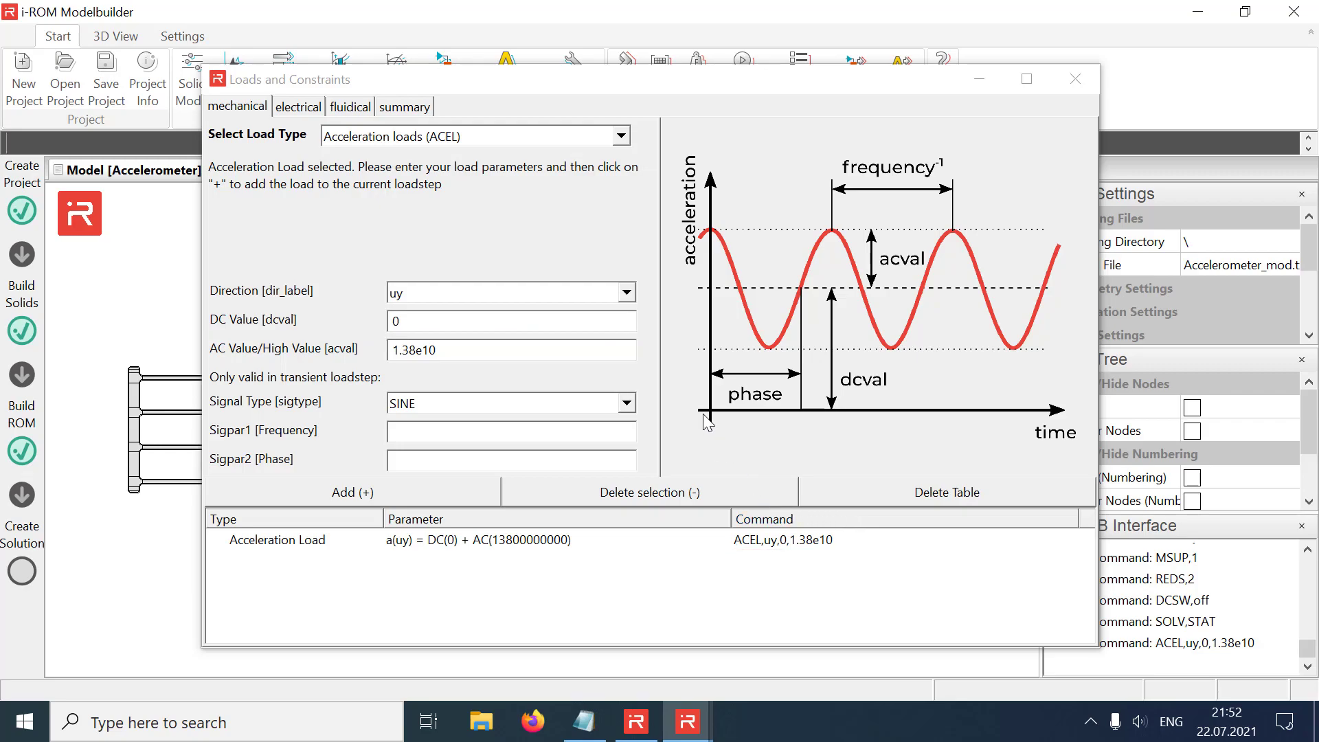
Add a constant damping ratio of 0.1 on the fluidical tab
click(356, 108)
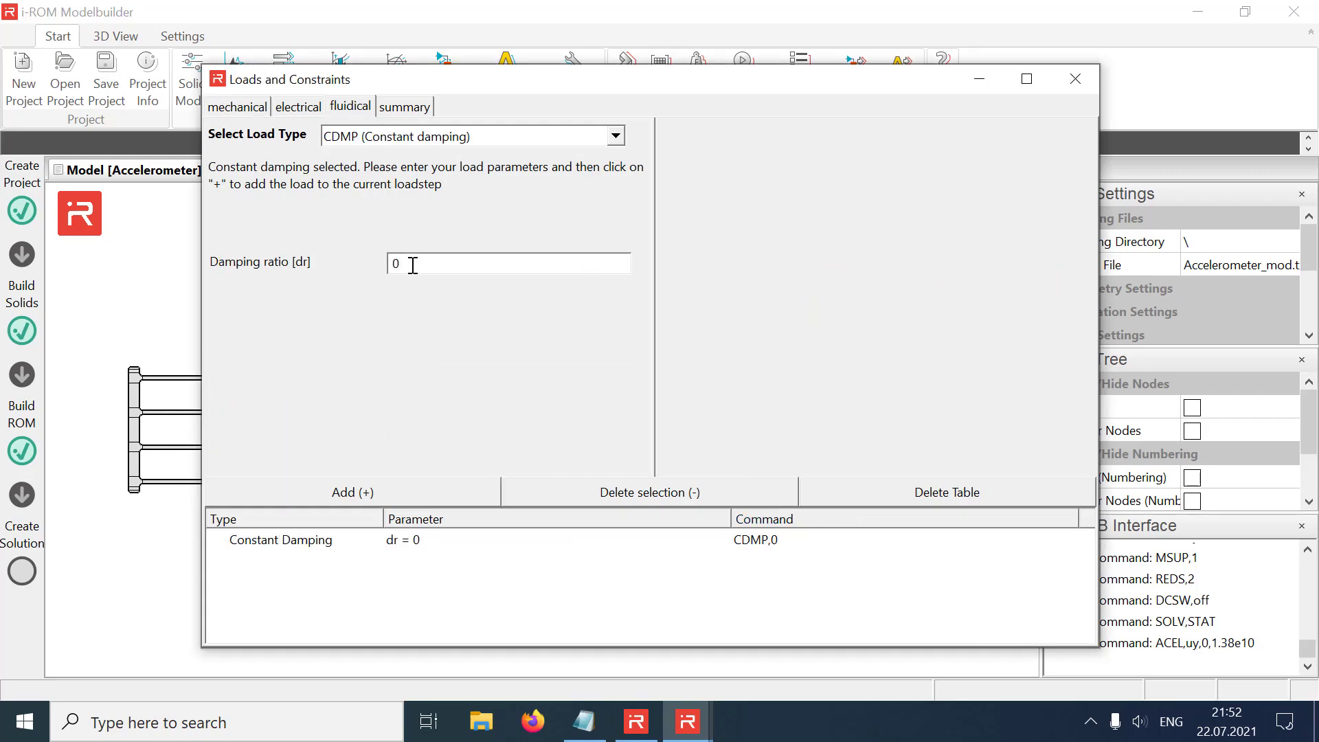
text(.1)
click(405, 488)
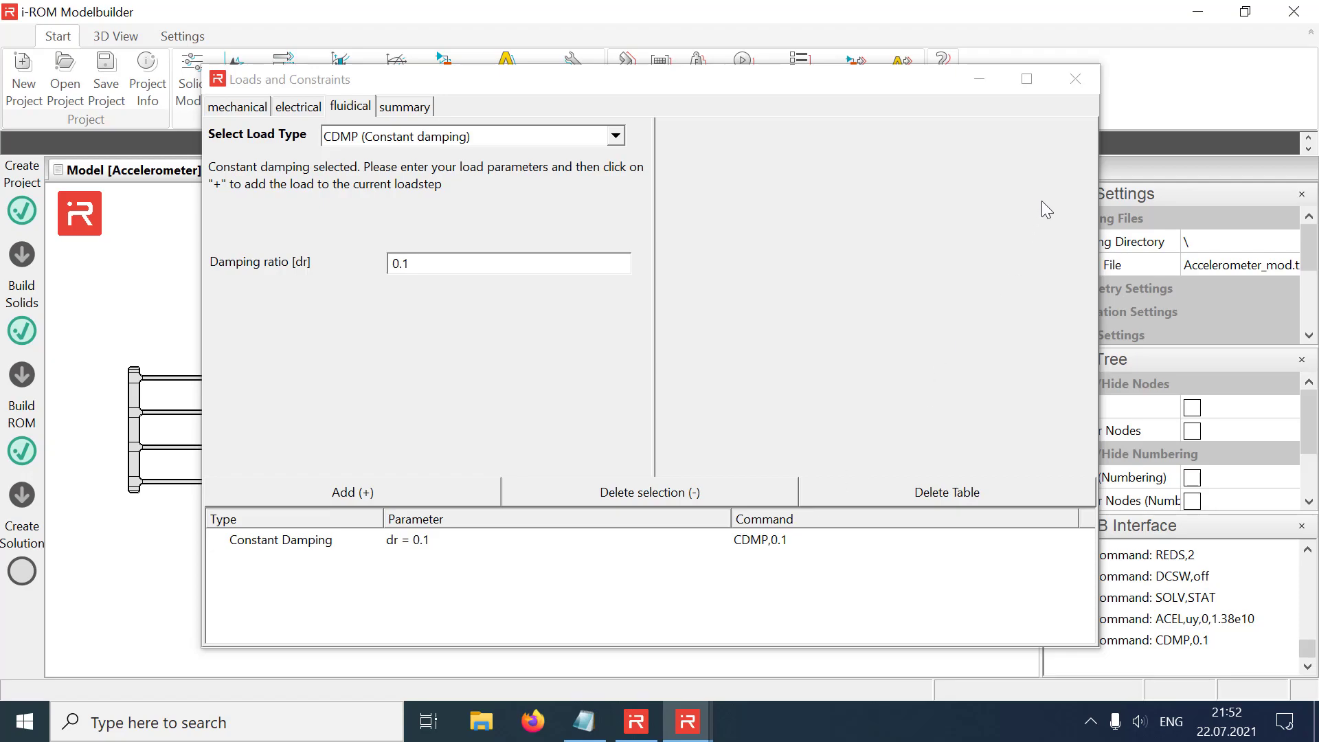
Run a harmonic analysis from 1 to 50e3 with 2000 datapoints
click(1076, 79)
click(743, 76)
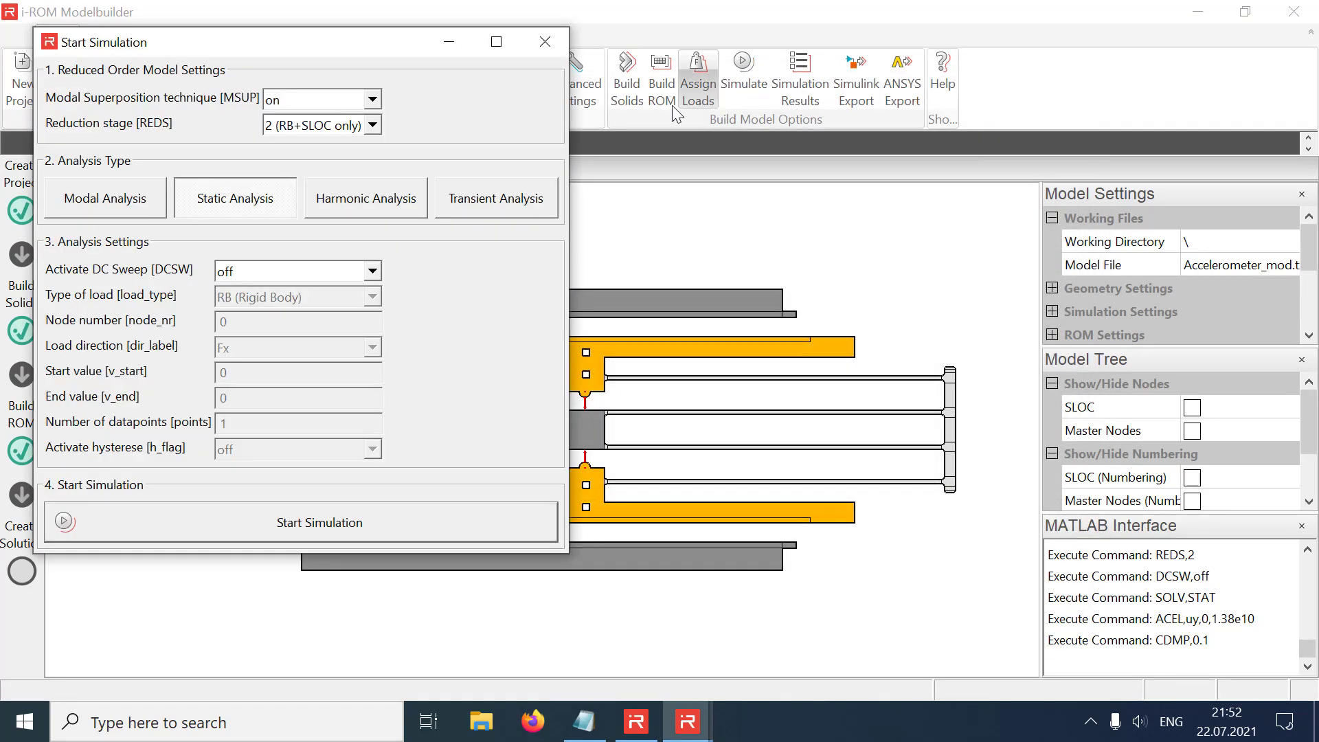
click(404, 202)
click(317, 294)
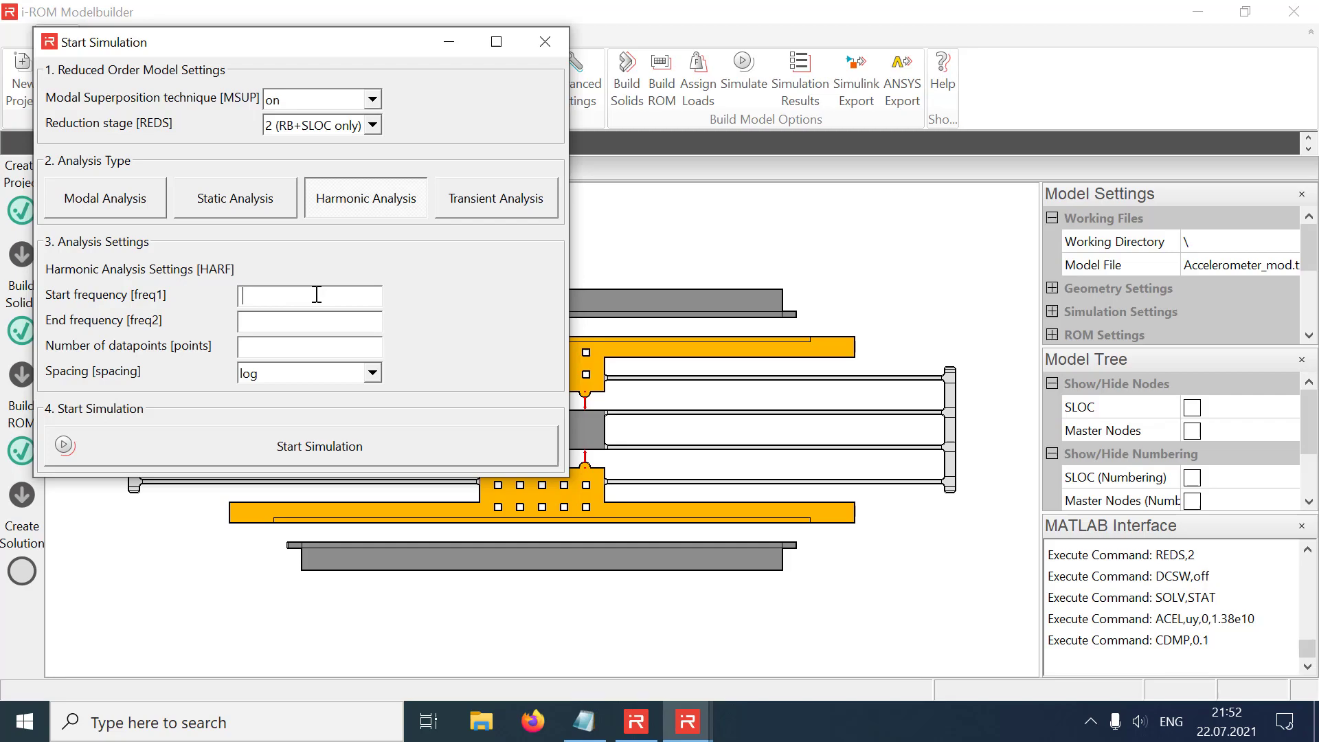
click(313, 329)
text(50e3)
click(307, 345)
text(2000)
click(289, 447)
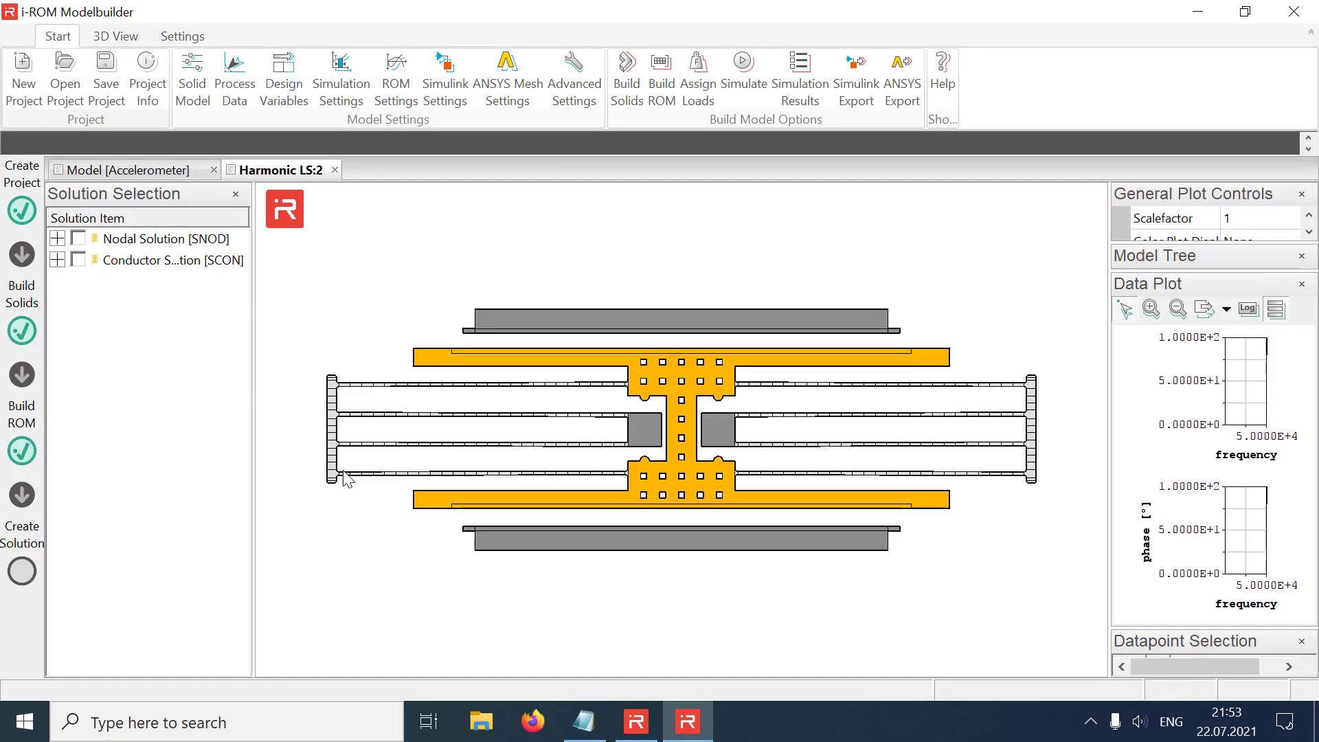
Float the Data Plot window over the model canvas and enlarge it
drag(1235, 292, 384, 219)
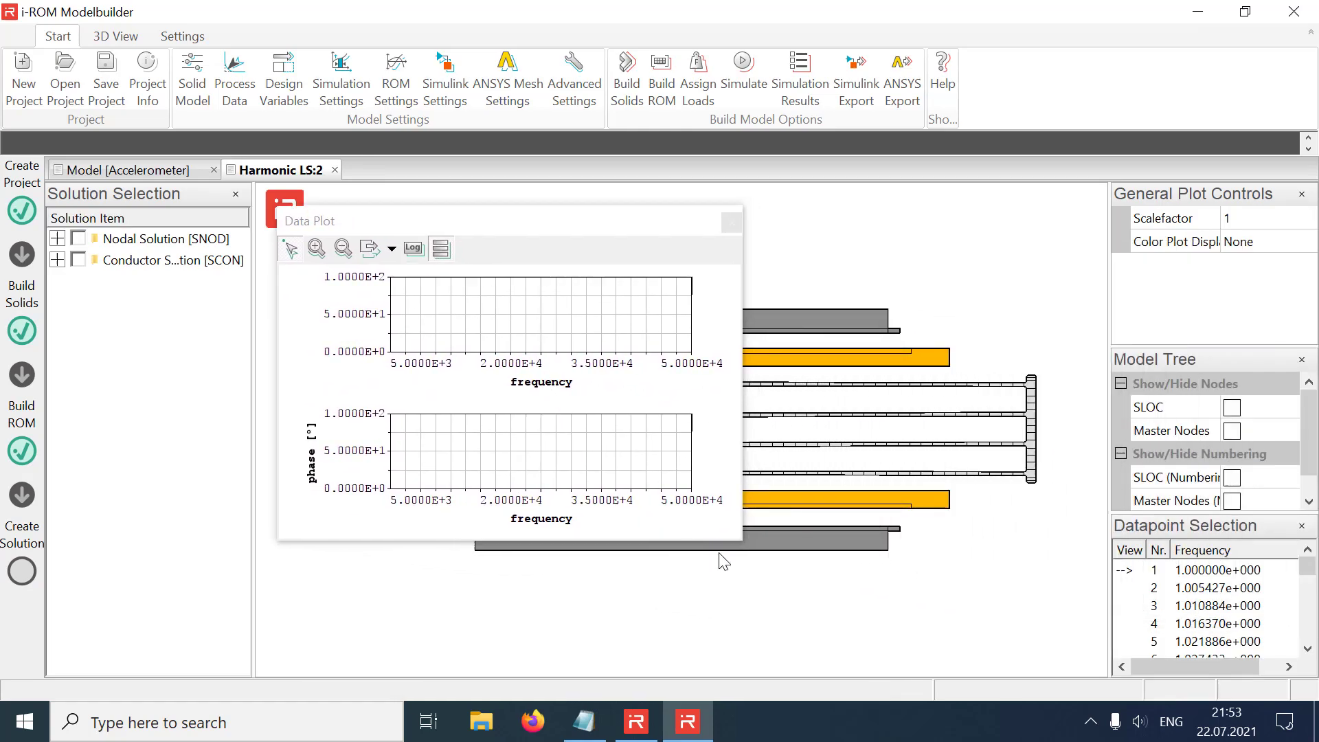
click(740, 542)
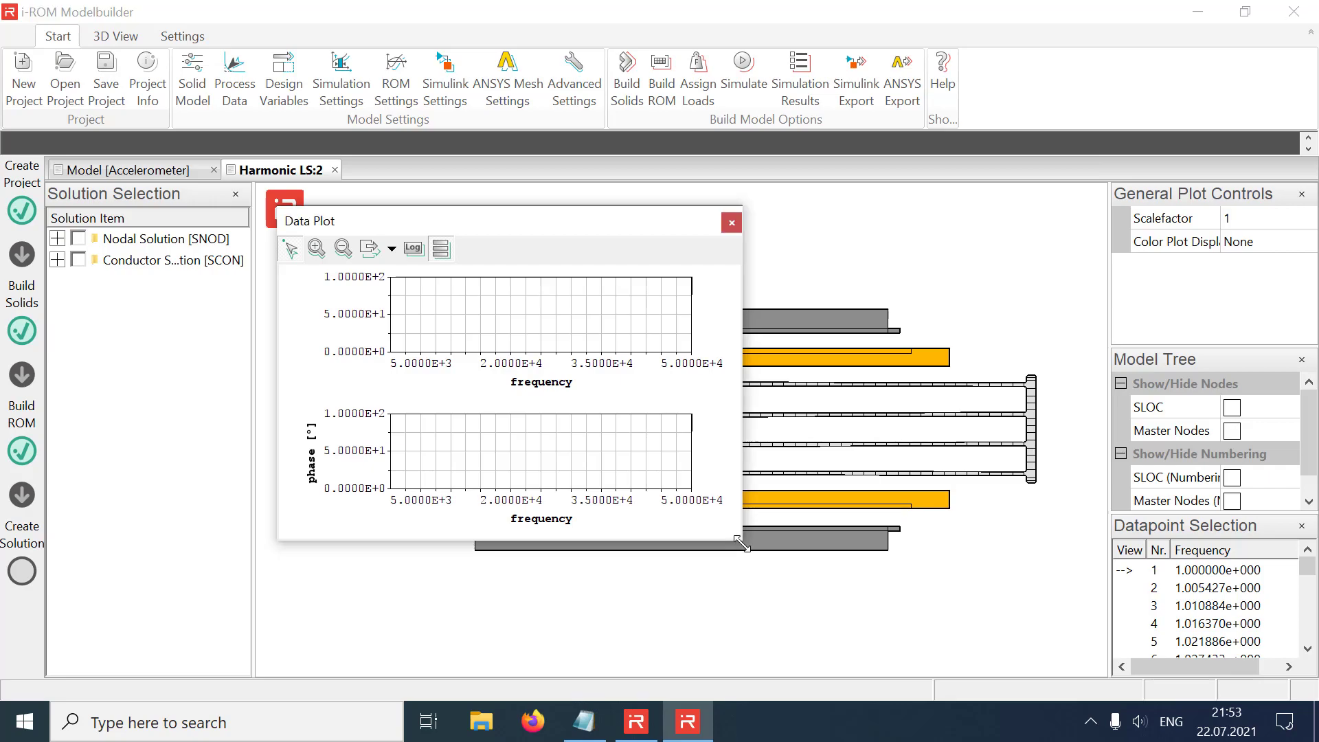
drag(741, 543, 1053, 666)
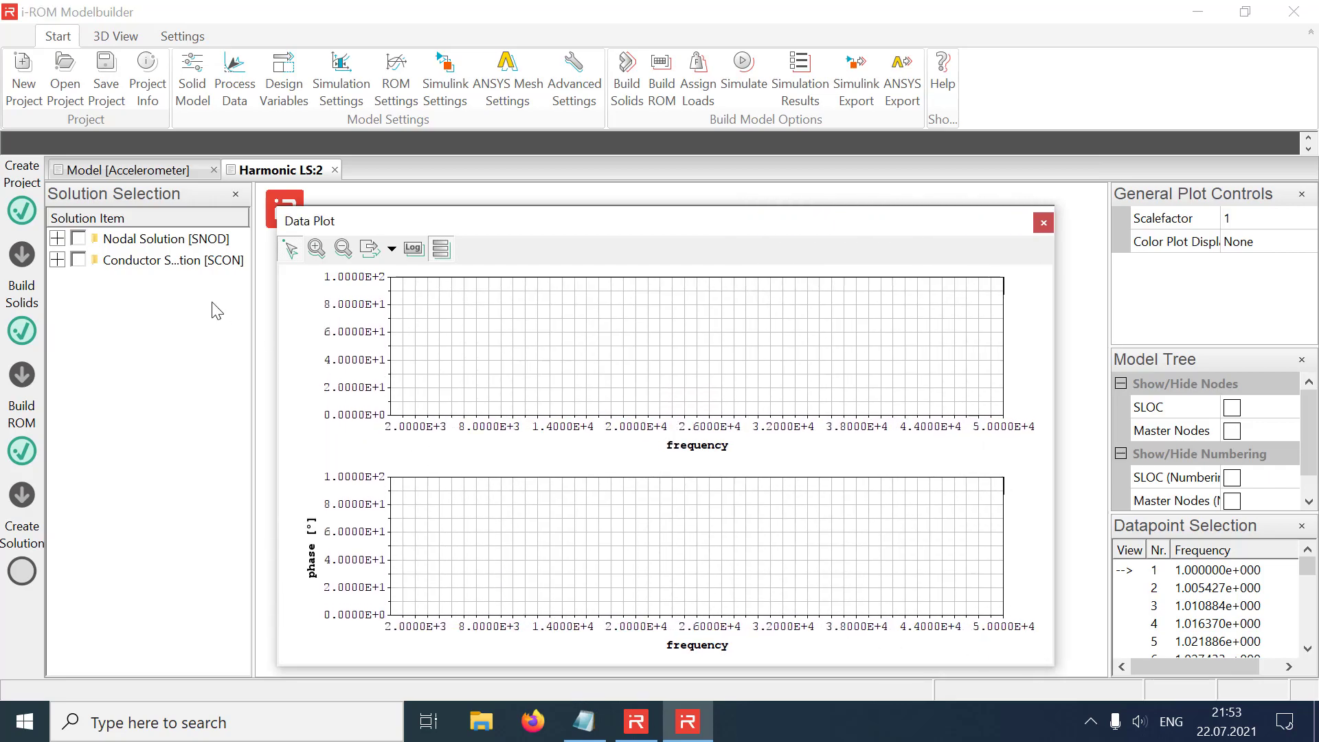
Plot the Nodal Solution > Displacement > RB 1 uy frequency response
click(57, 239)
click(63, 259)
click(68, 281)
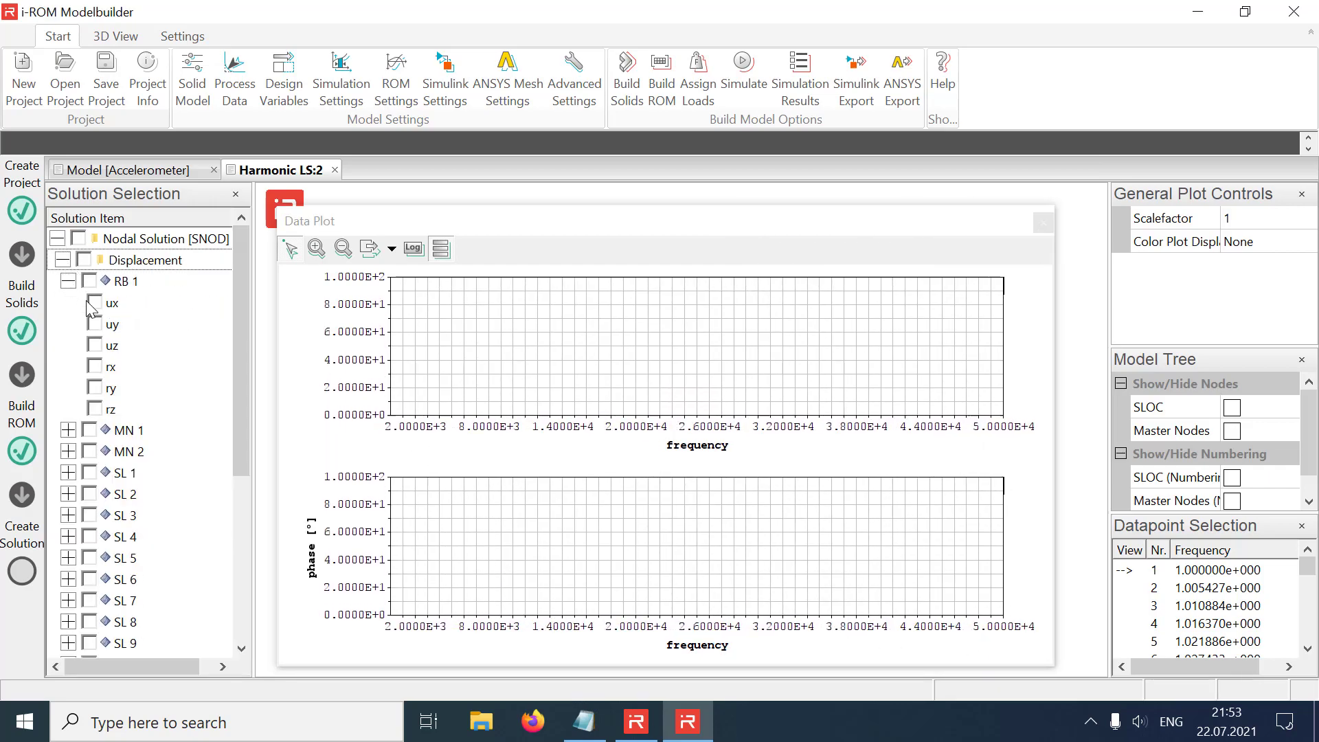
click(94, 323)
mouse_move(410, 393)
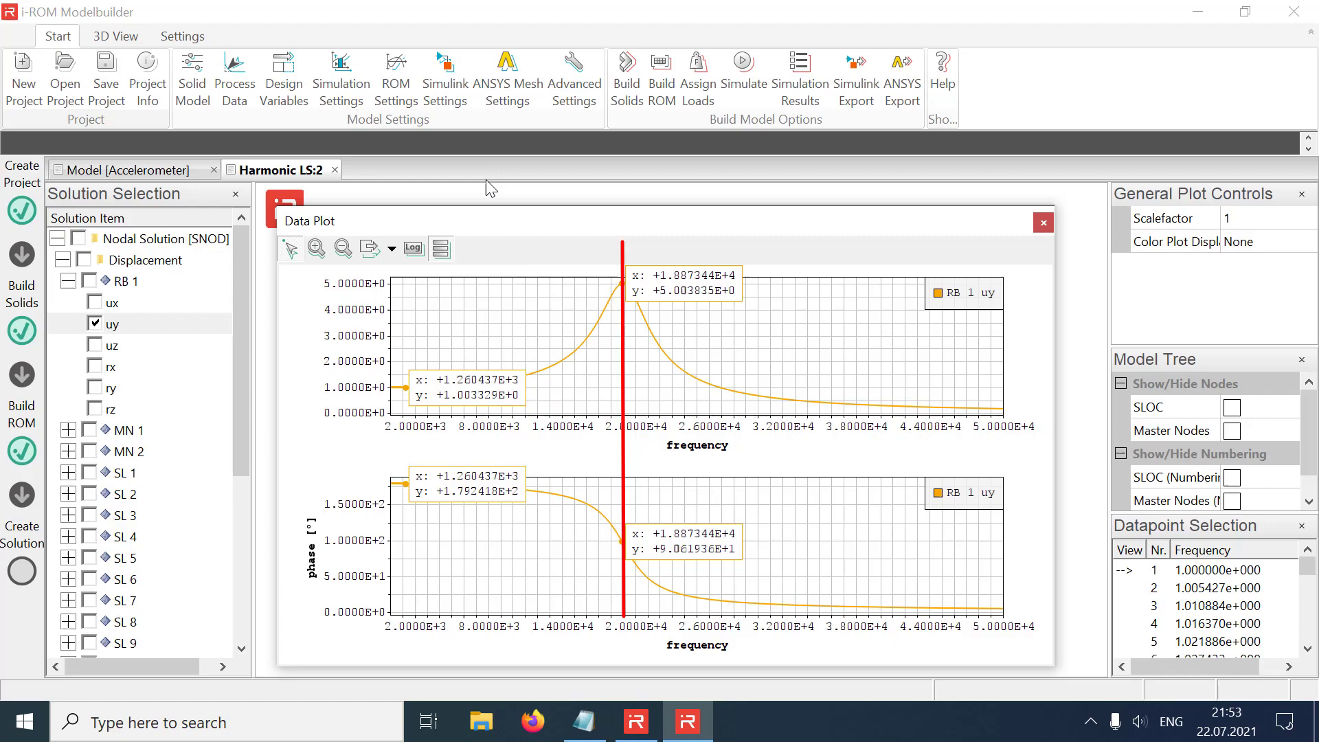
Change the constant damping ratio from 0.1 to 0.001
click(335, 170)
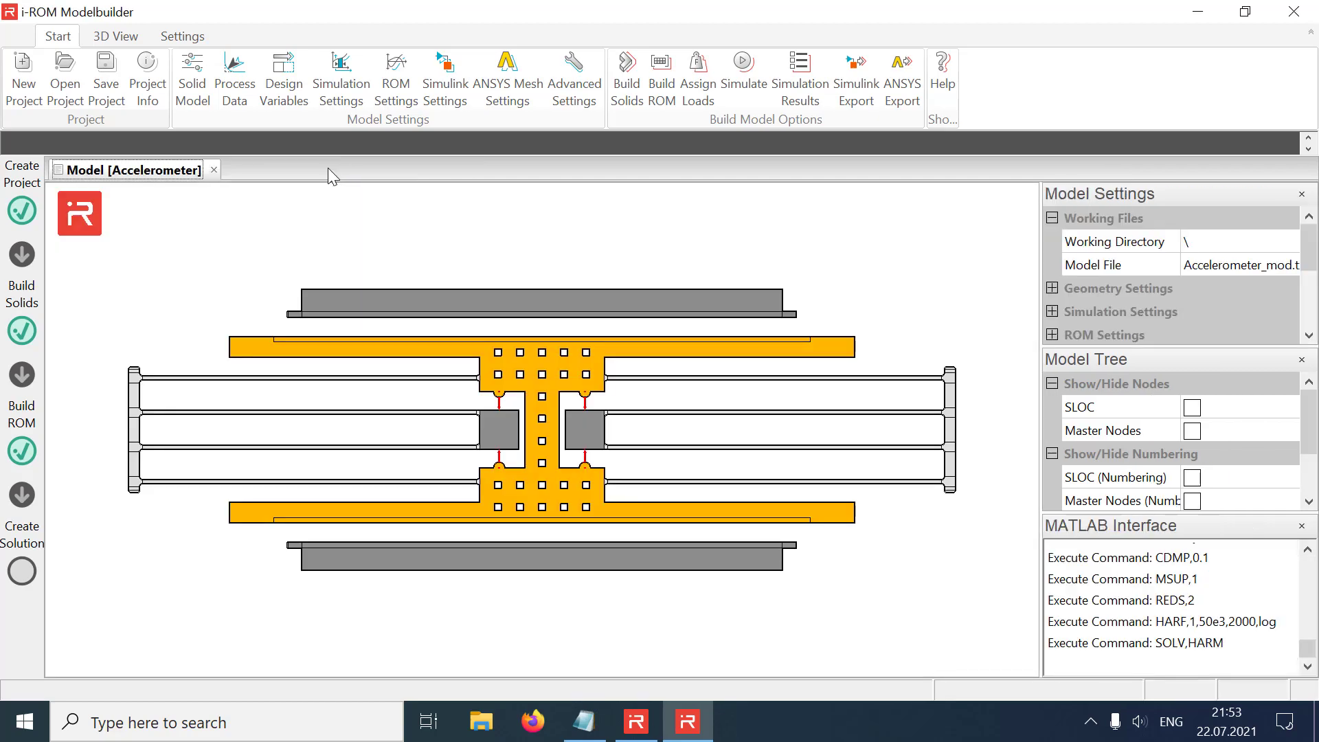
click(698, 75)
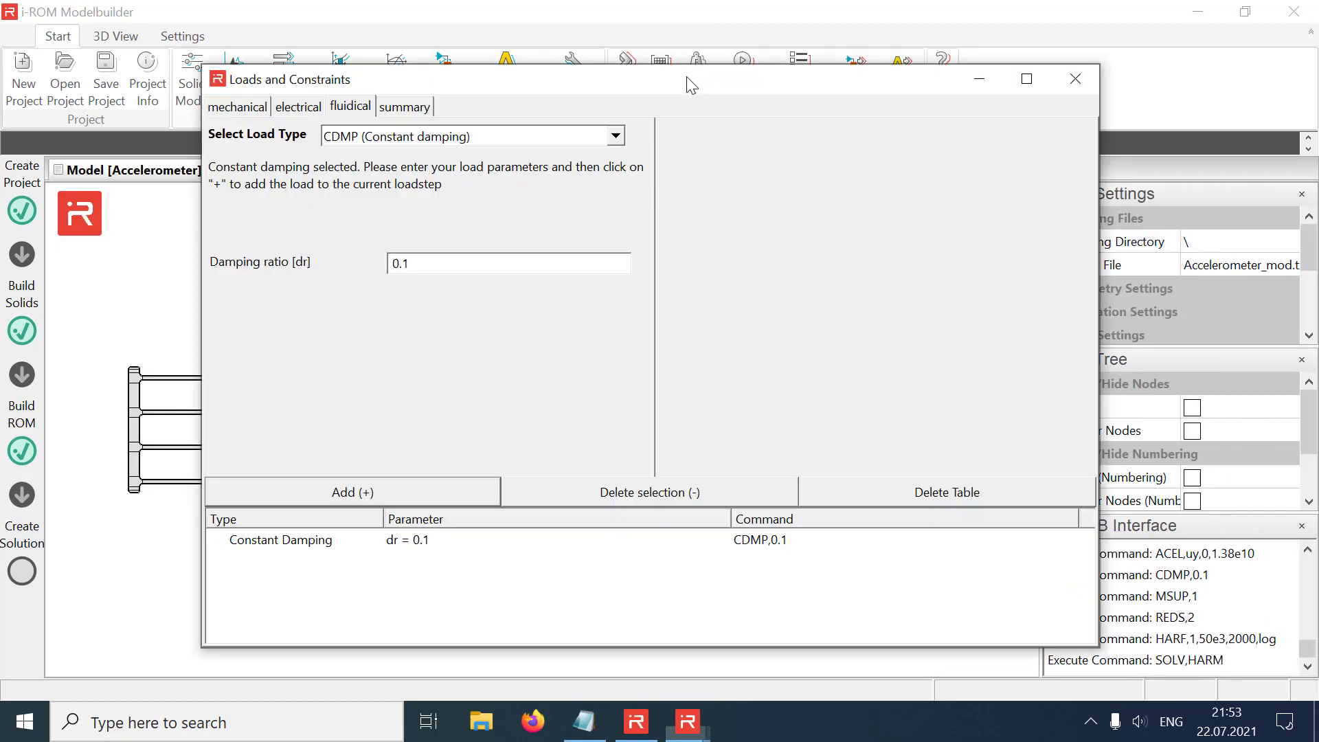
click(454, 263)
key(BackSpace)
text(00)
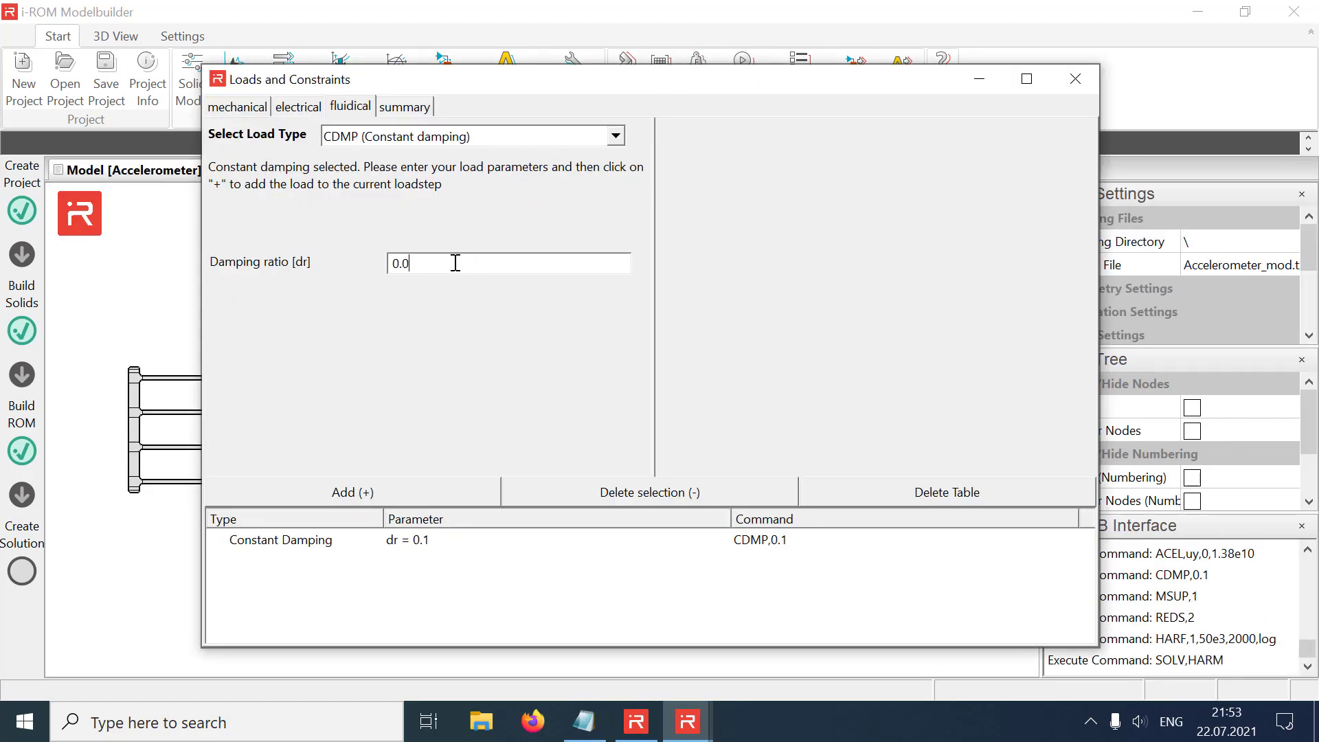
click(402, 490)
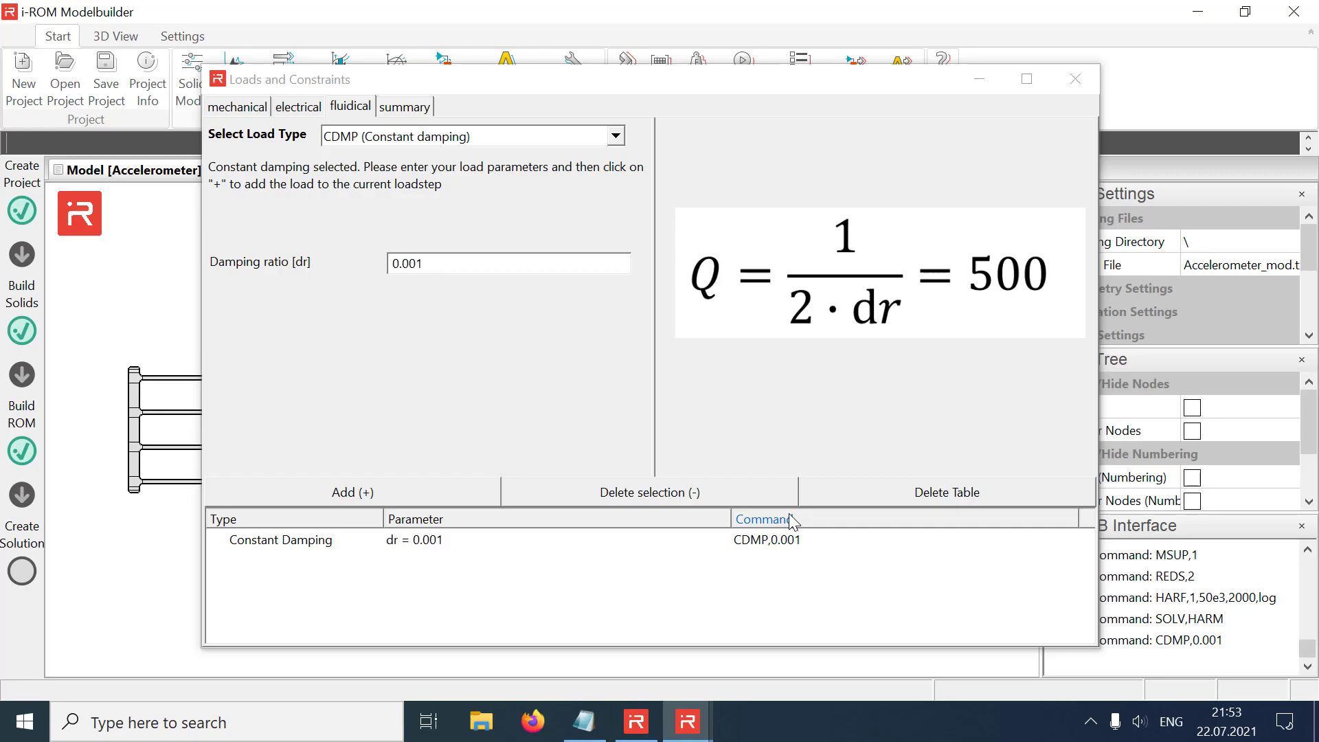
Open the harmonic simulation settings and edit the end frequency field
click(1076, 79)
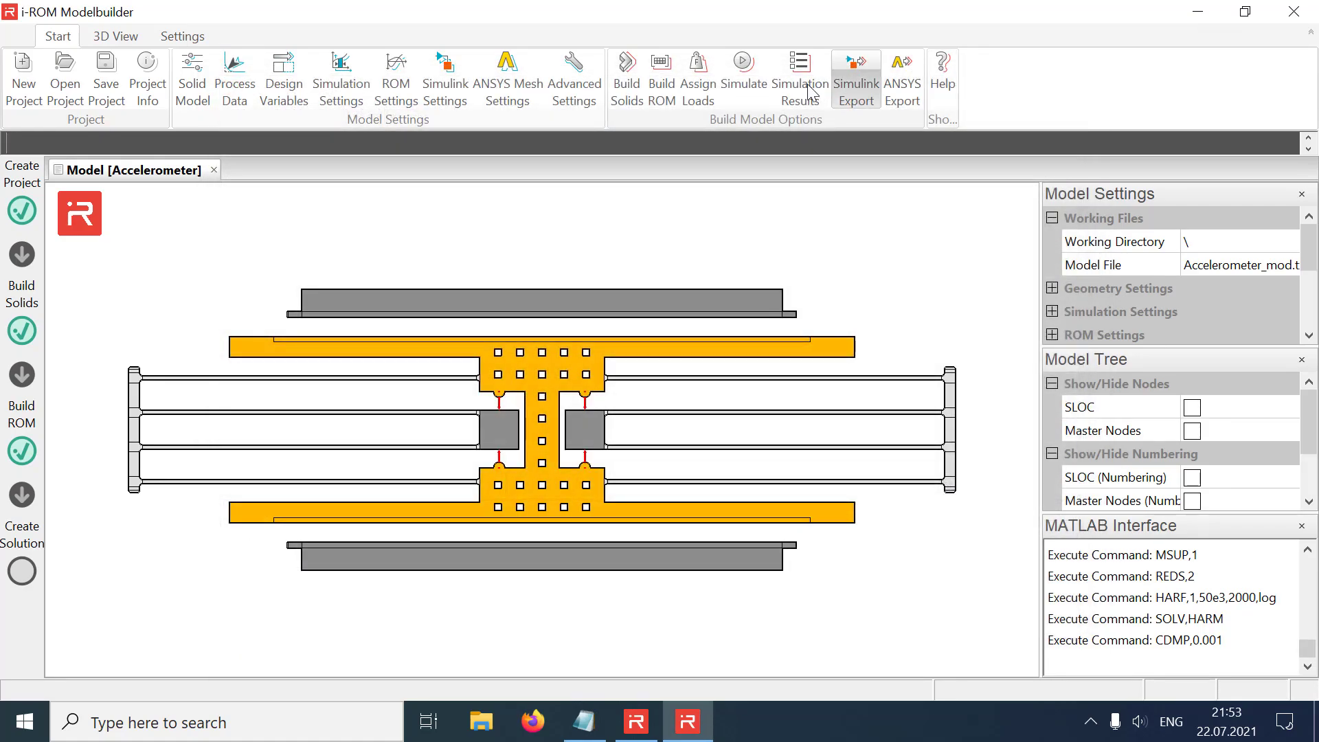
click(742, 69)
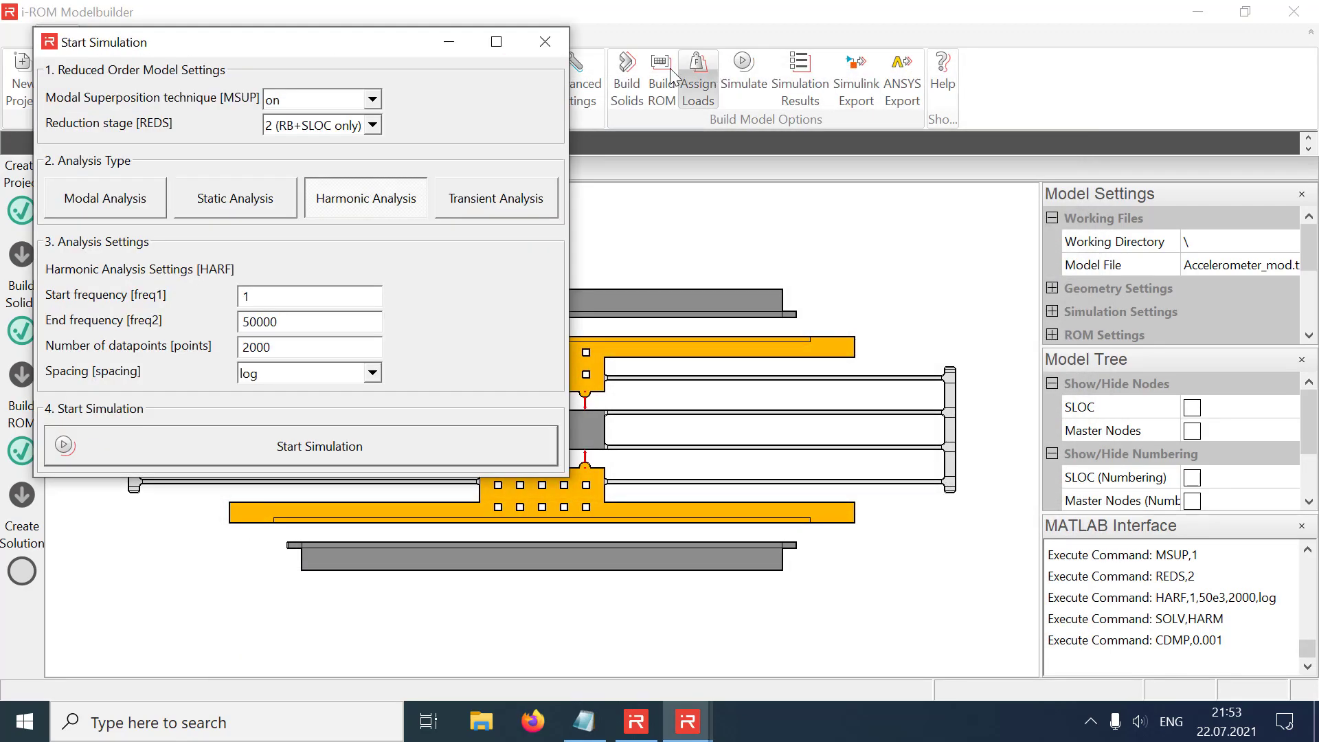
click(242, 320)
Run the 1–150000 harmonic solve and view the response on logarithmic axes
text(1)
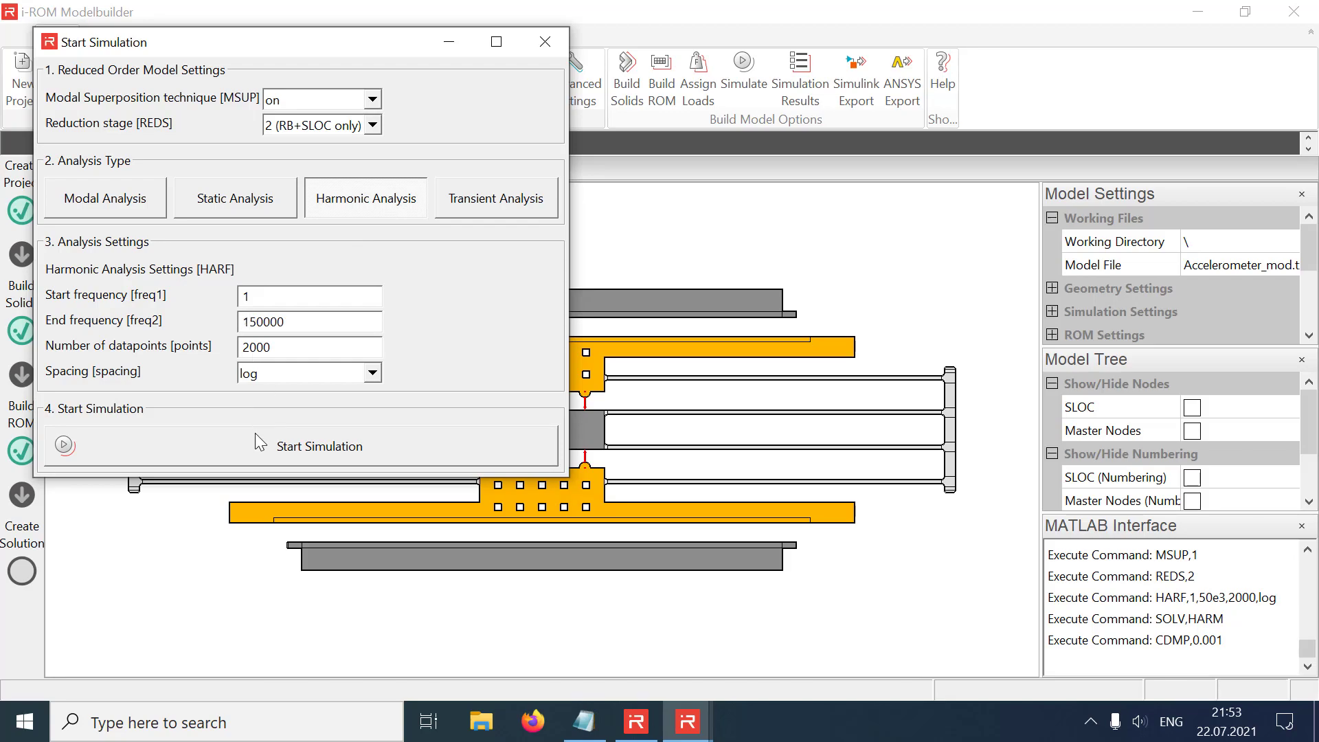
click(261, 442)
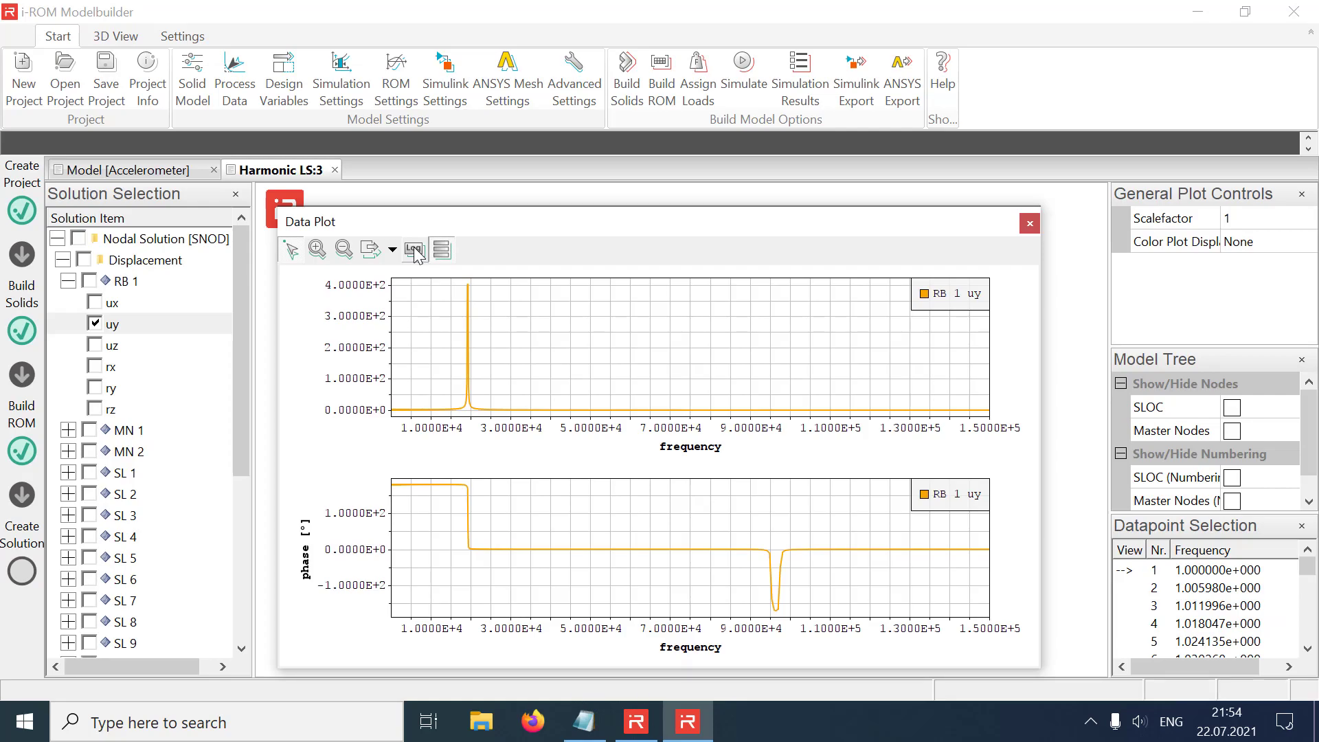
click(414, 251)
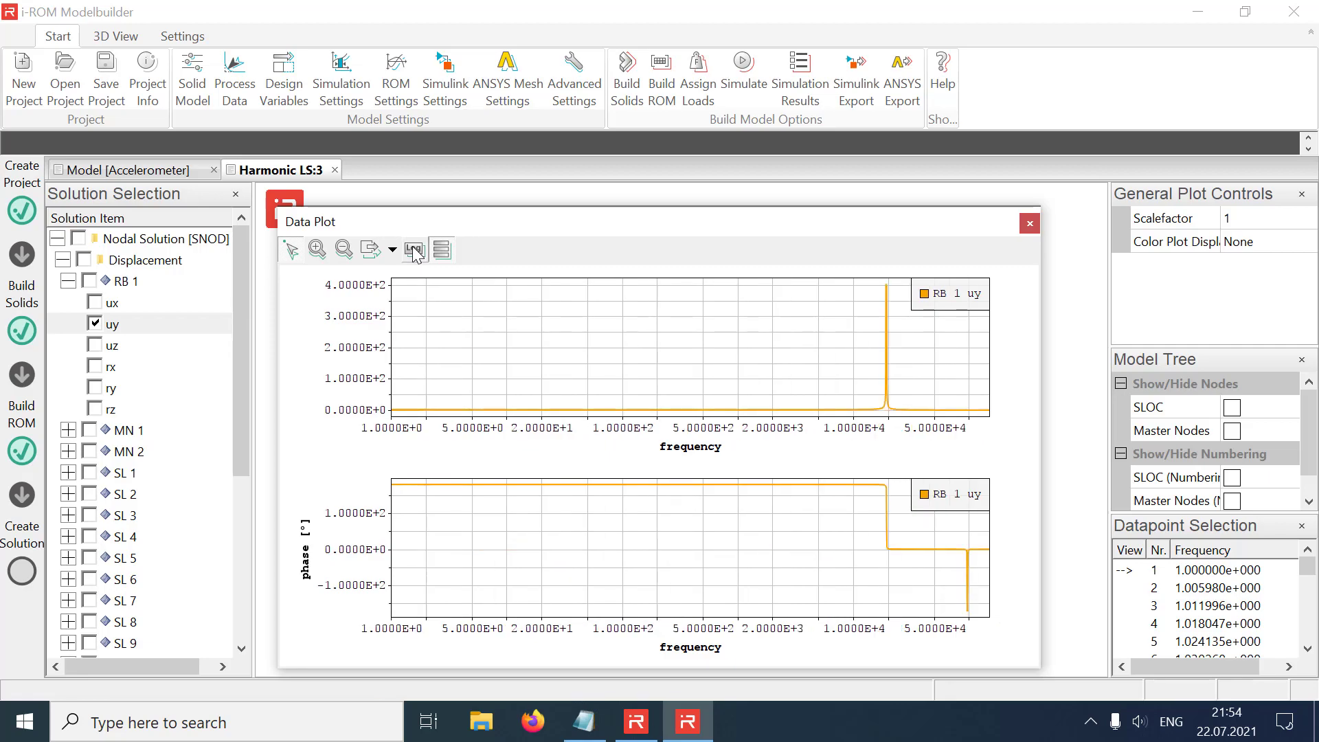
click(414, 251)
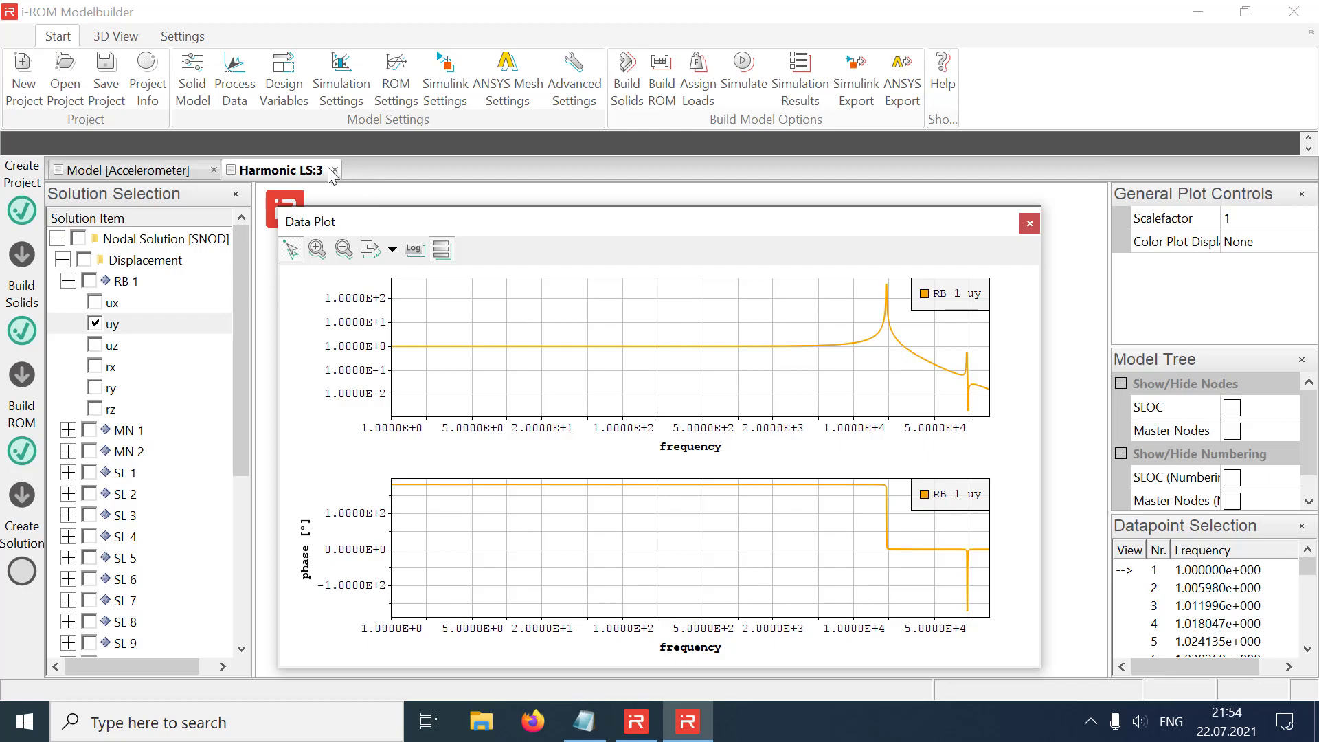
click(335, 170)
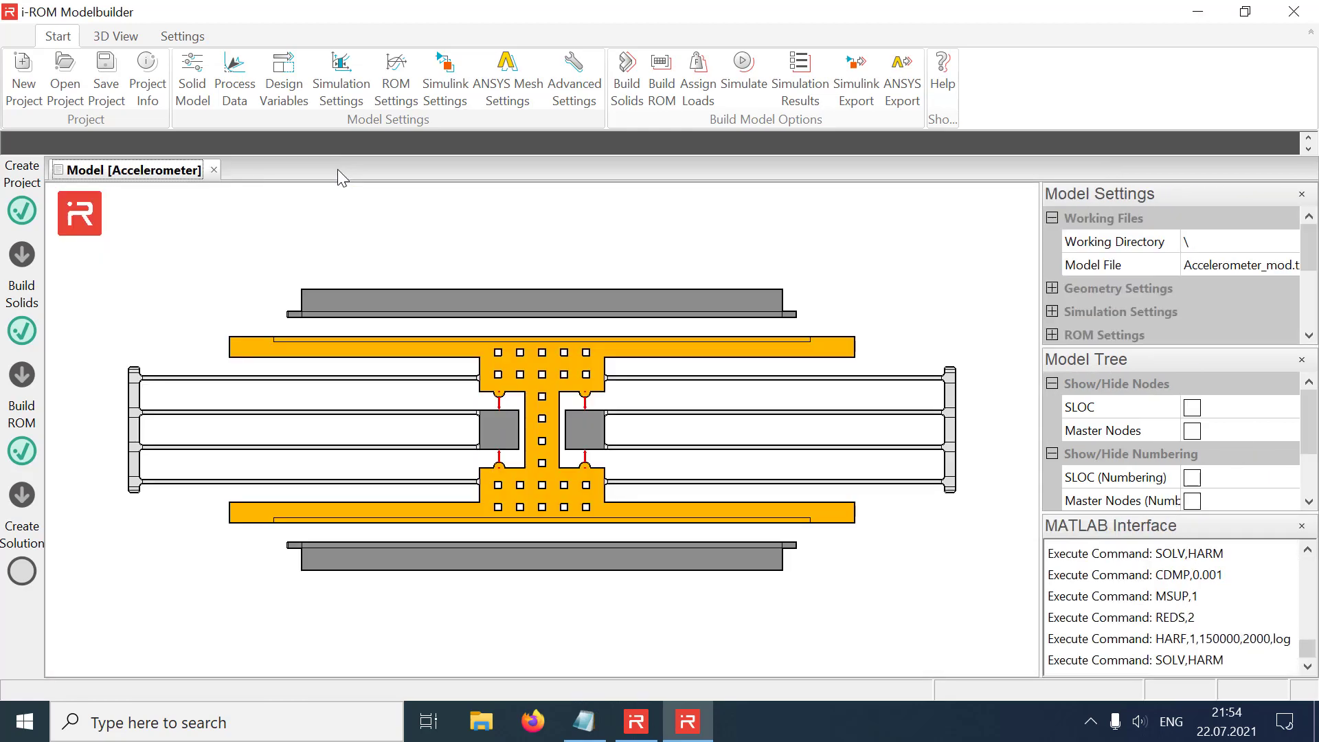
Copy the harmonic.txt commands (CDMP,0.1, HARF,1,250e3,2000,log) and run them in the modeller
click(584, 722)
click(692, 447)
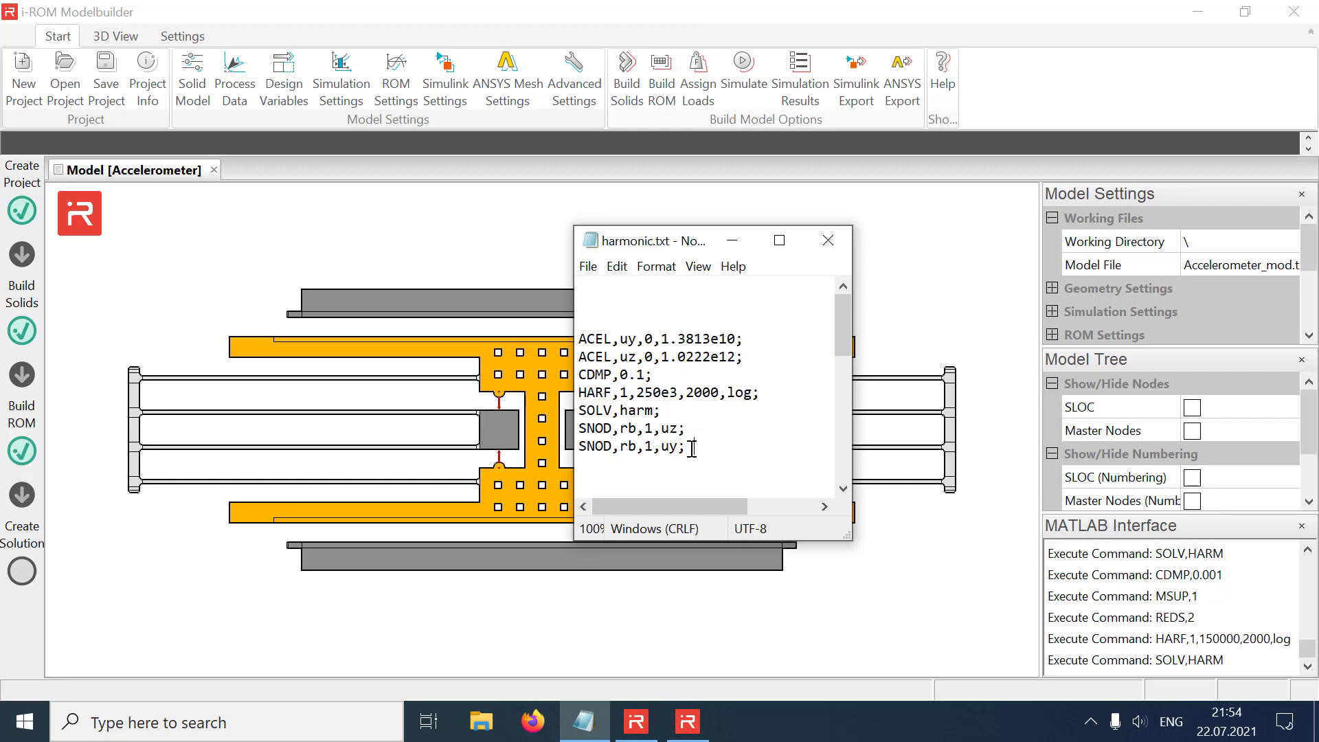
drag(691, 447, 568, 350)
key(ctrl+c)
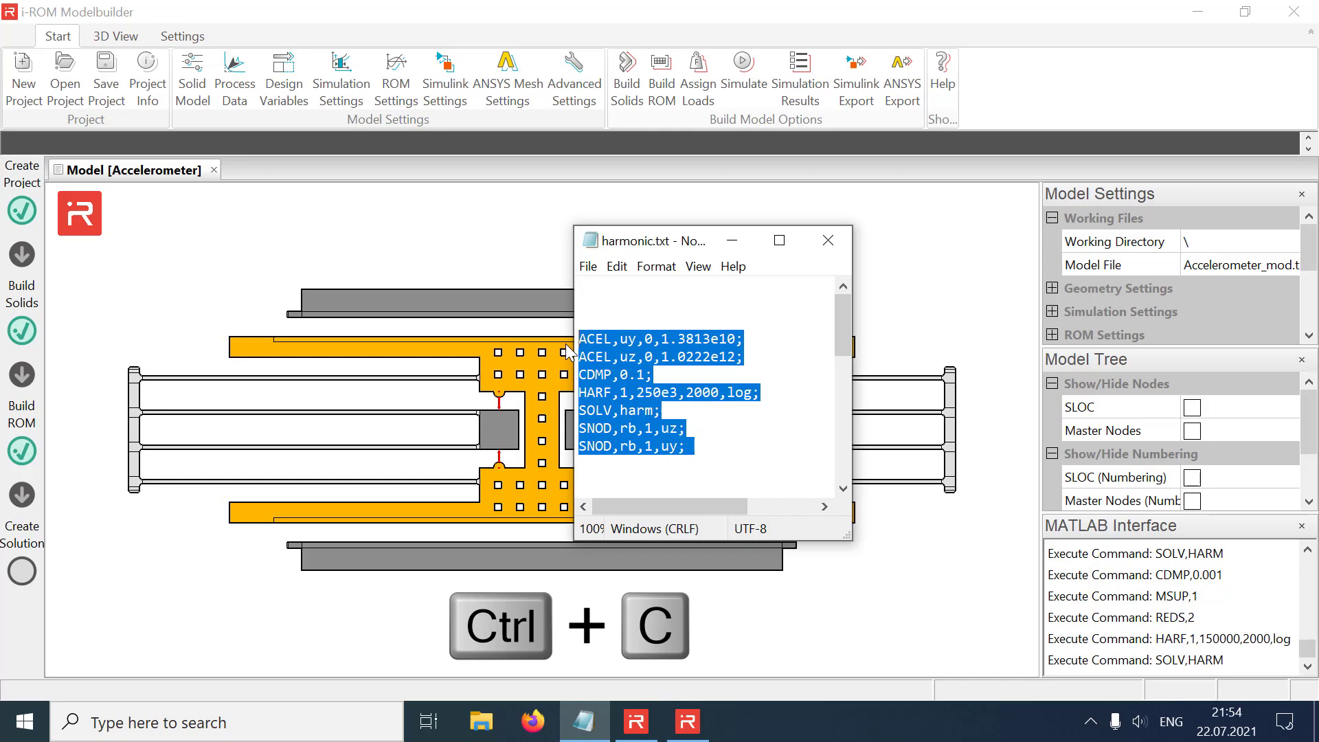
click(454, 145)
key(ctrl+v)
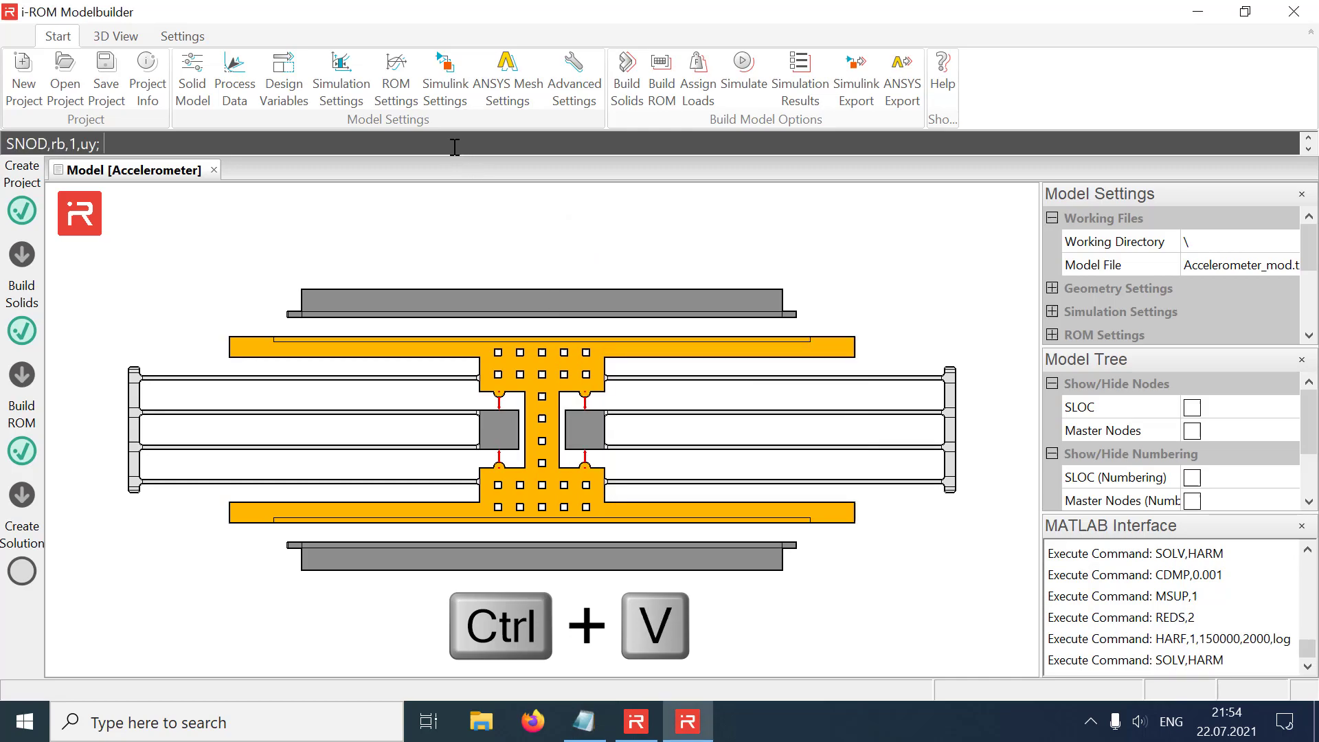
key(Return)
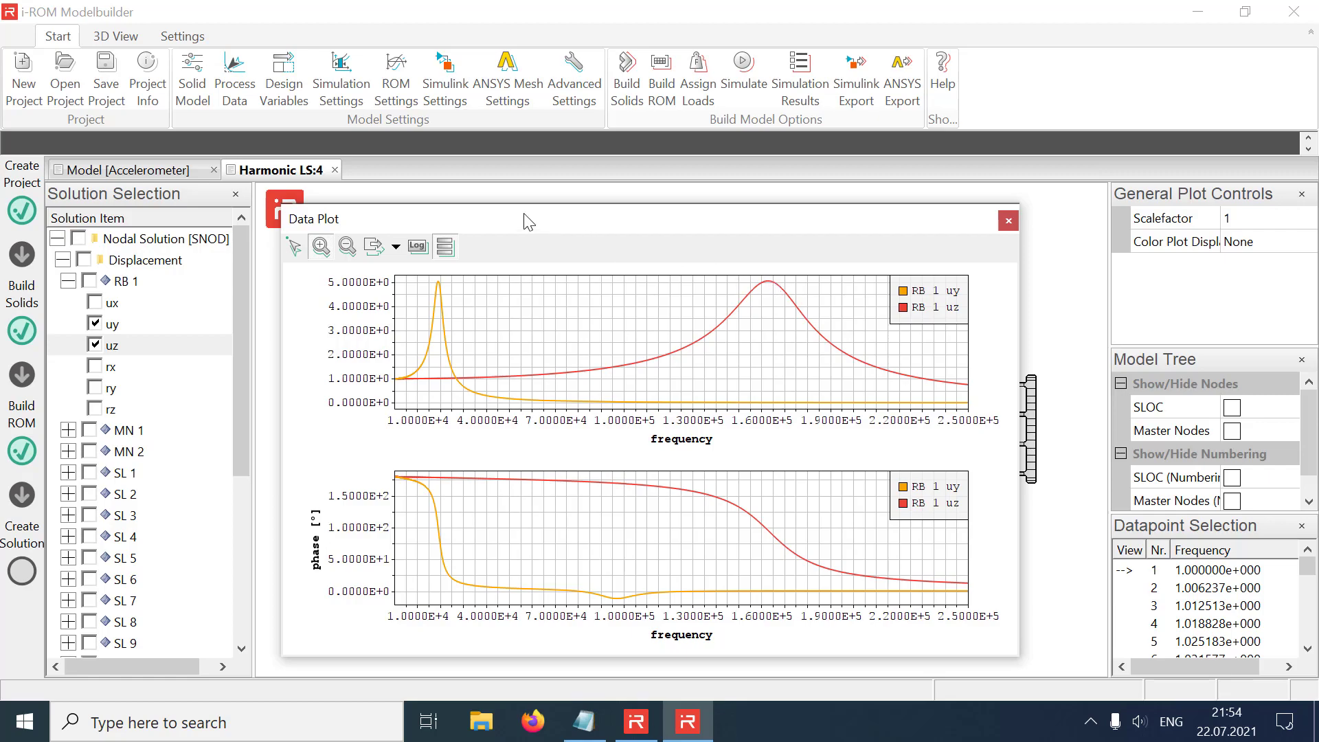
Add MDMP mode damping with mode number 5 and damping ratio 0.05
click(334, 169)
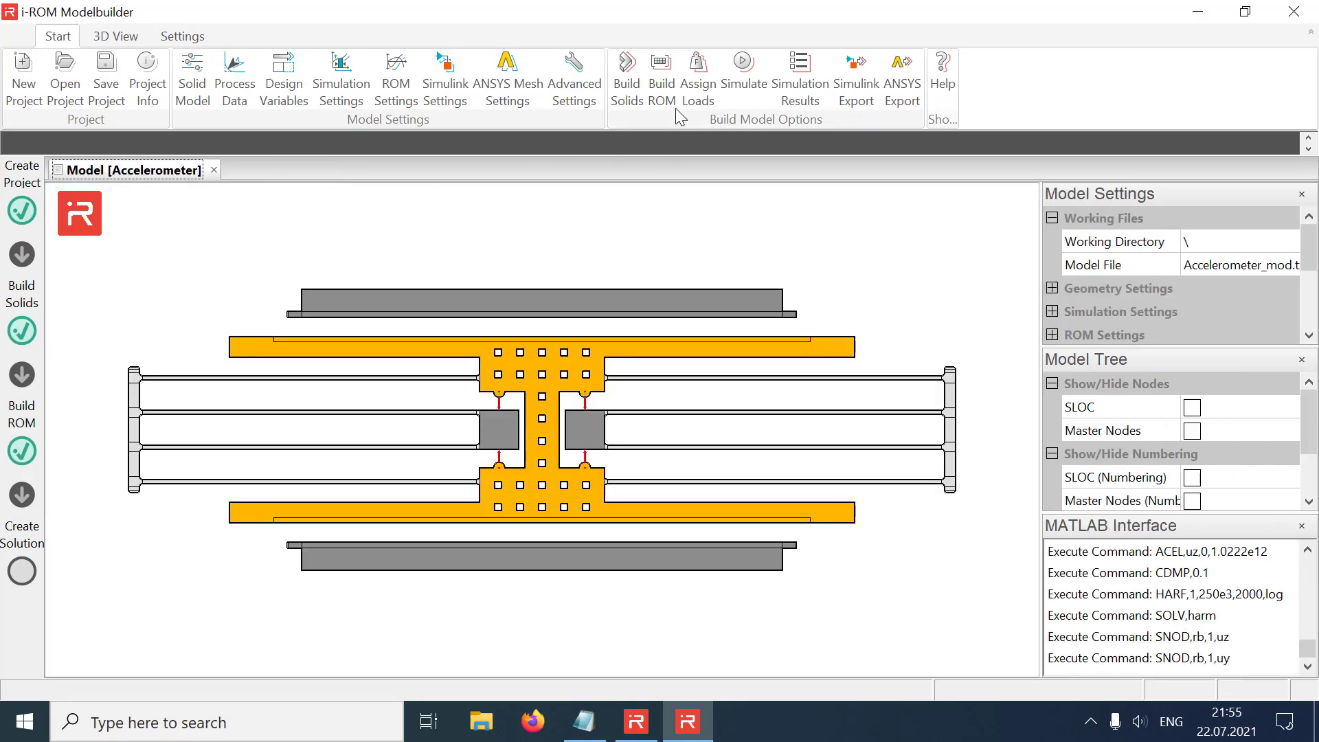
click(697, 85)
click(615, 136)
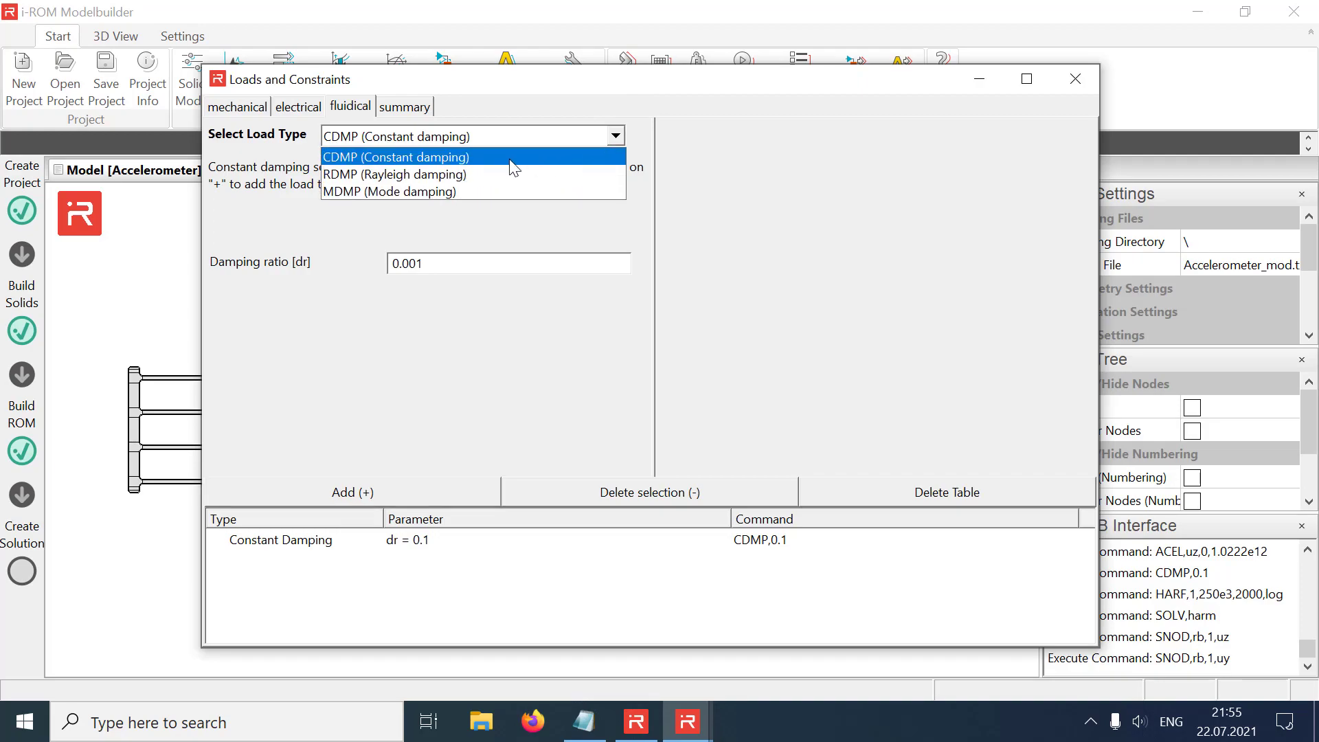
click(450, 191)
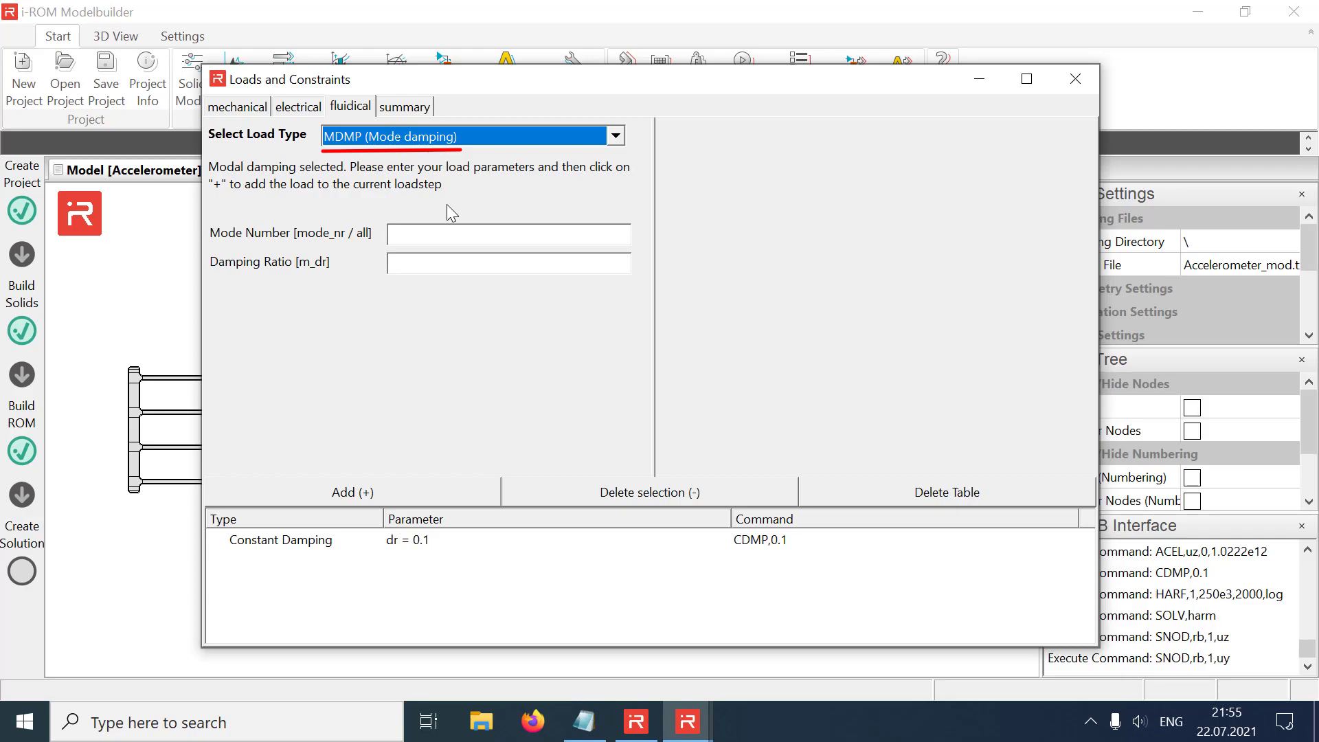
click(444, 234)
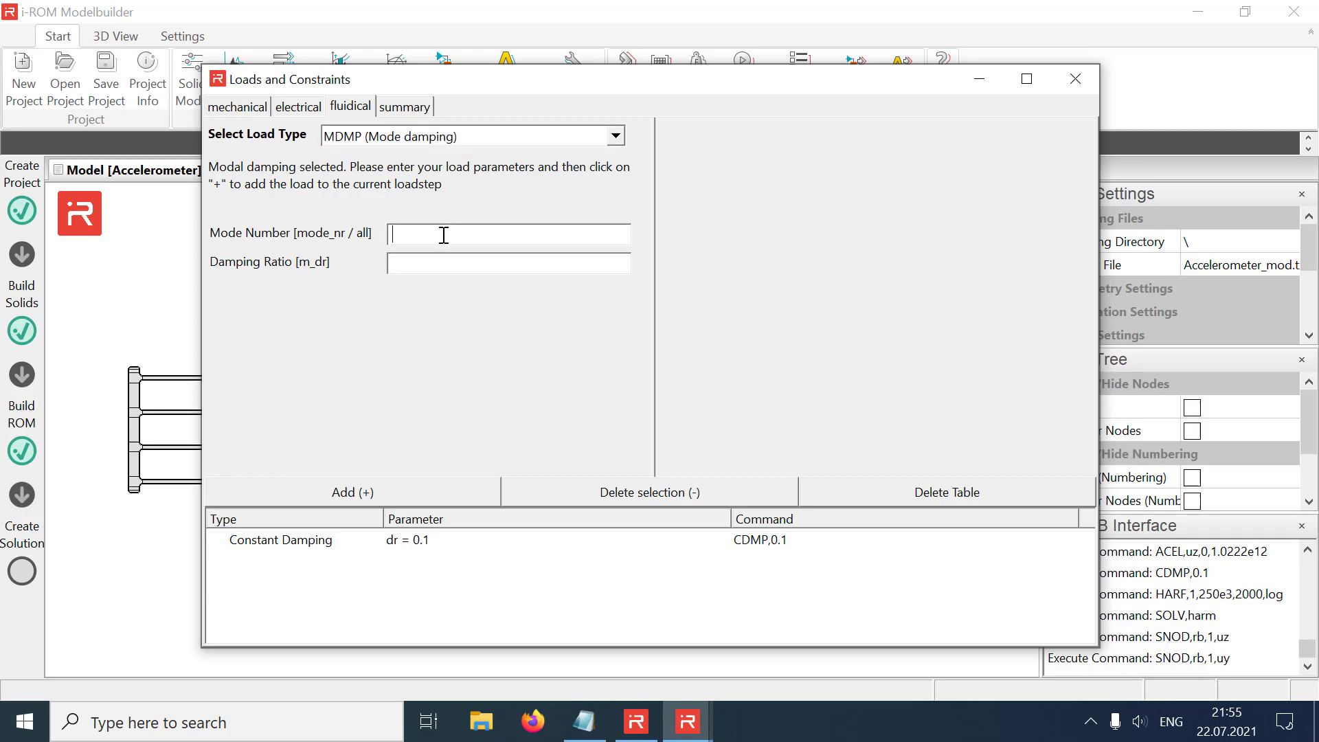
text(5)
click(449, 267)
text(0.05)
click(405, 493)
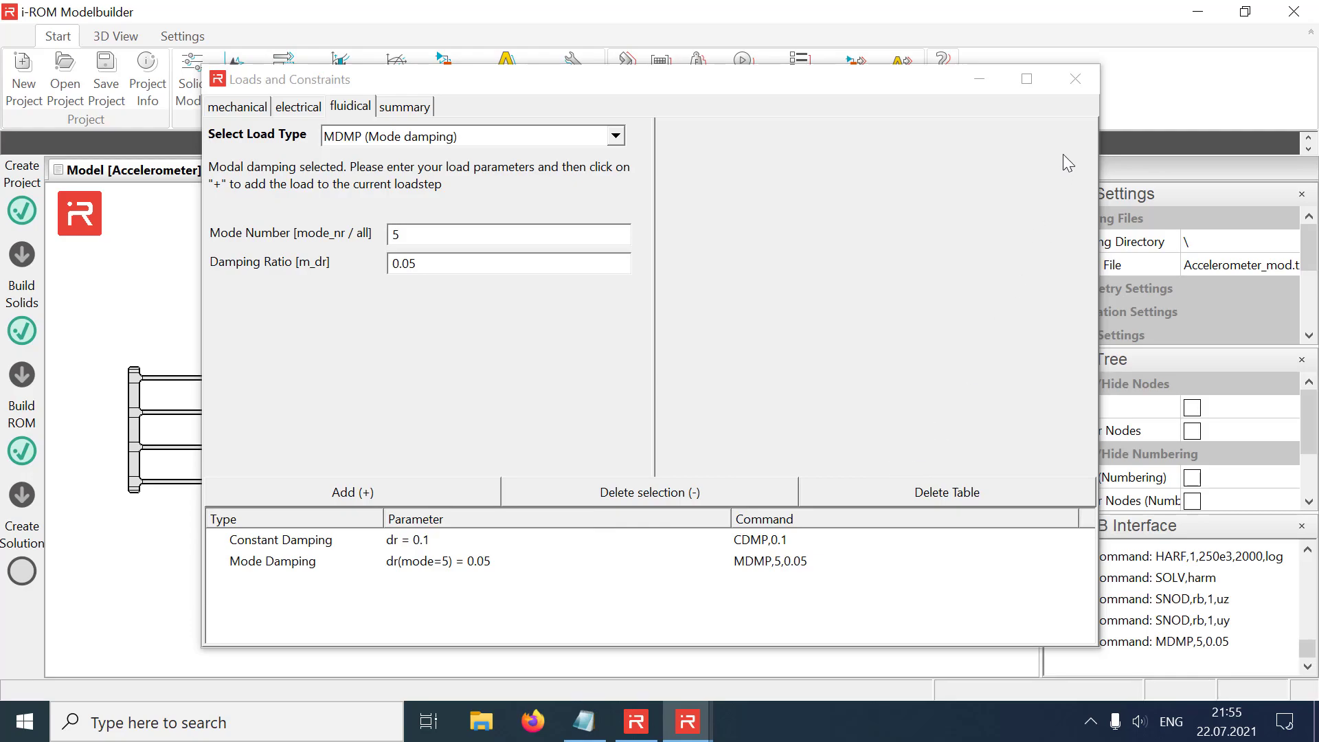
click(1074, 80)
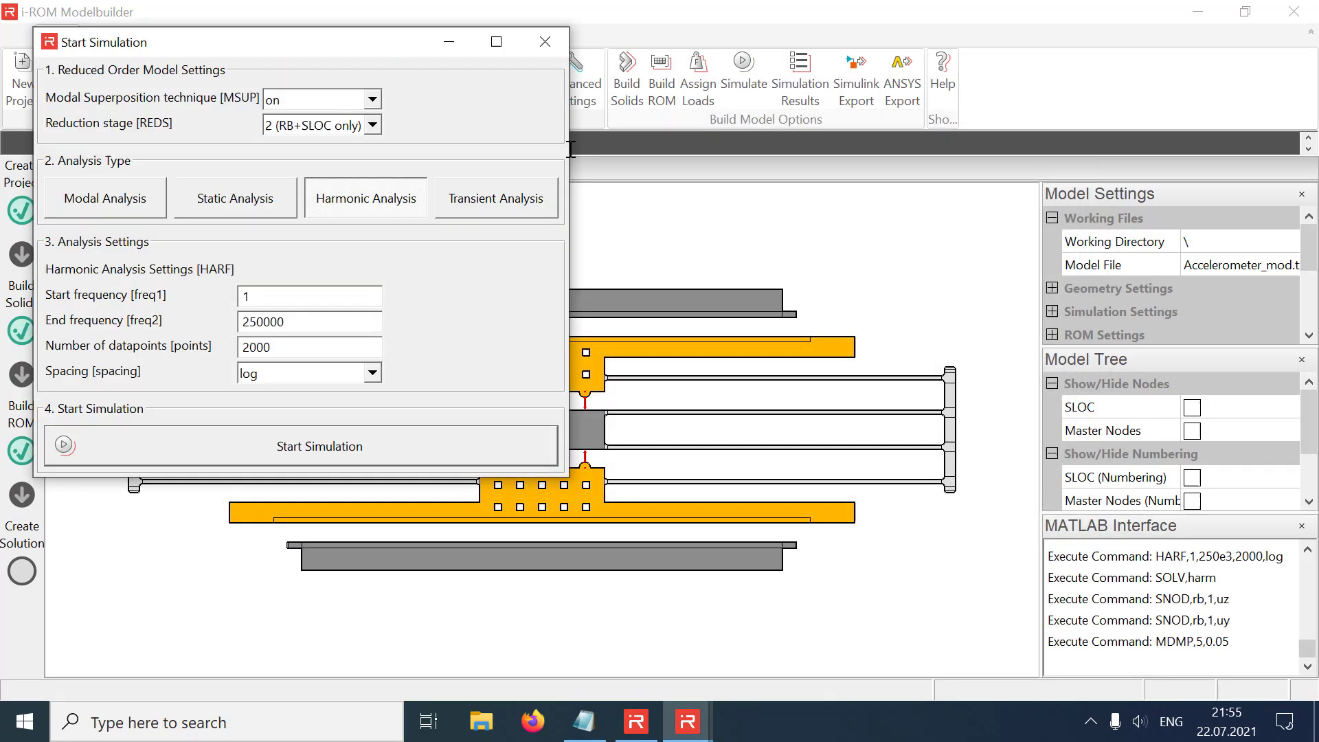
Solve the 1–250000 harmonic run with mode-5 damping and zoom into the uy/uz plot
click(295, 446)
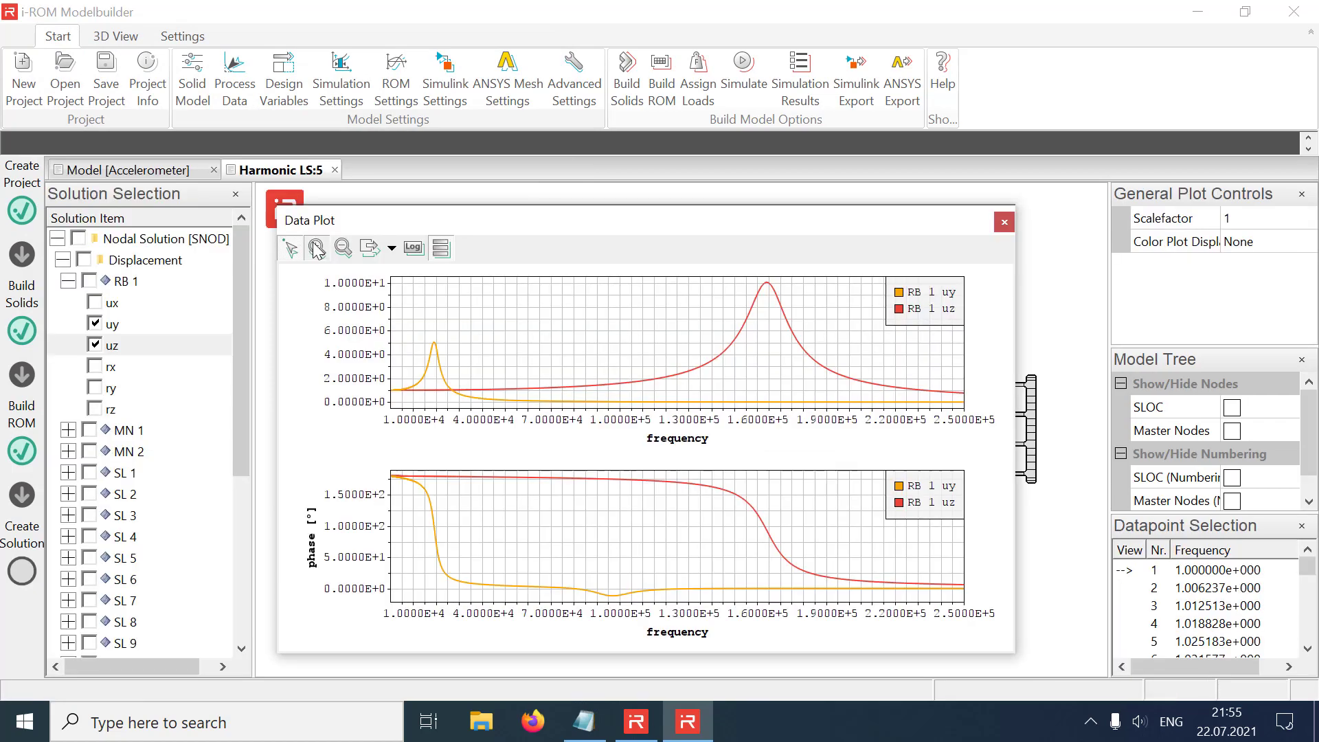
click(316, 249)
click(334, 170)
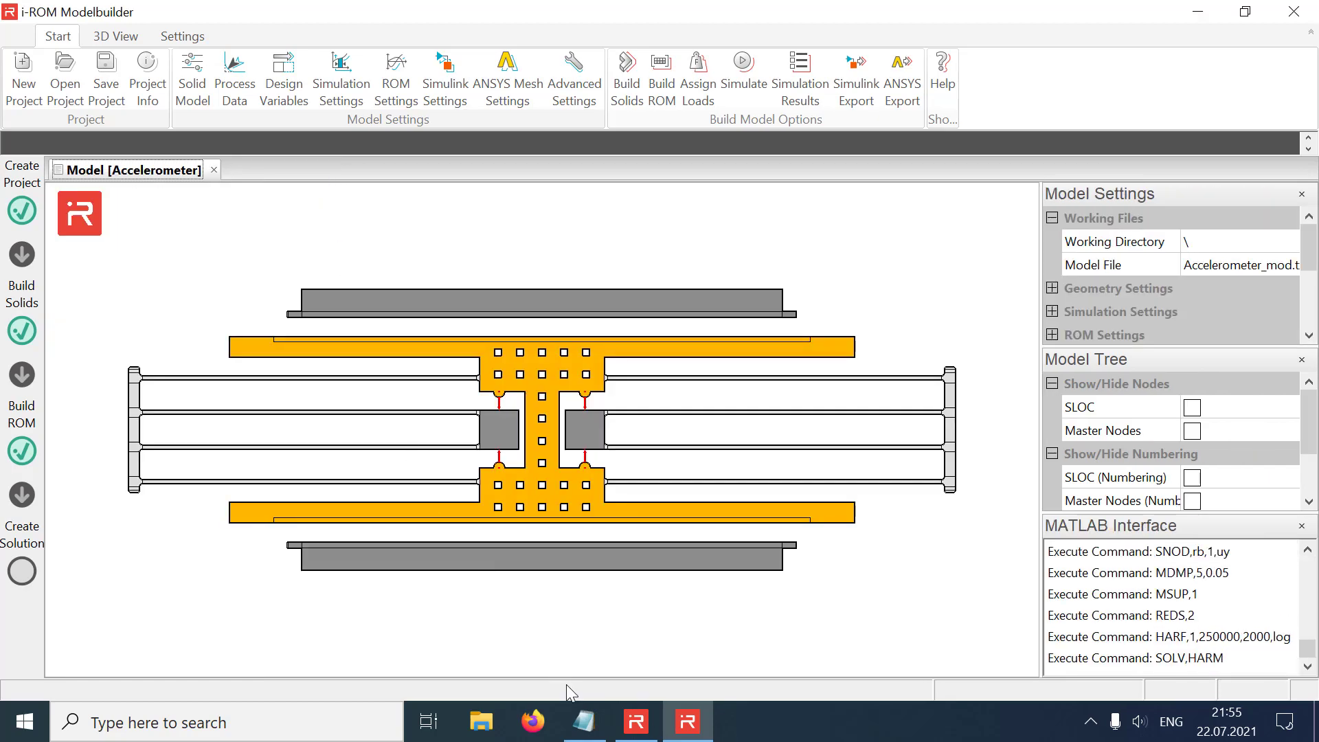
Run the harmonic.txt commands (CDMP,0.707, HARF,1,50e3,2000,log) from the i-ROM command bar
click(582, 721)
scroll(753, 432, down, 3)
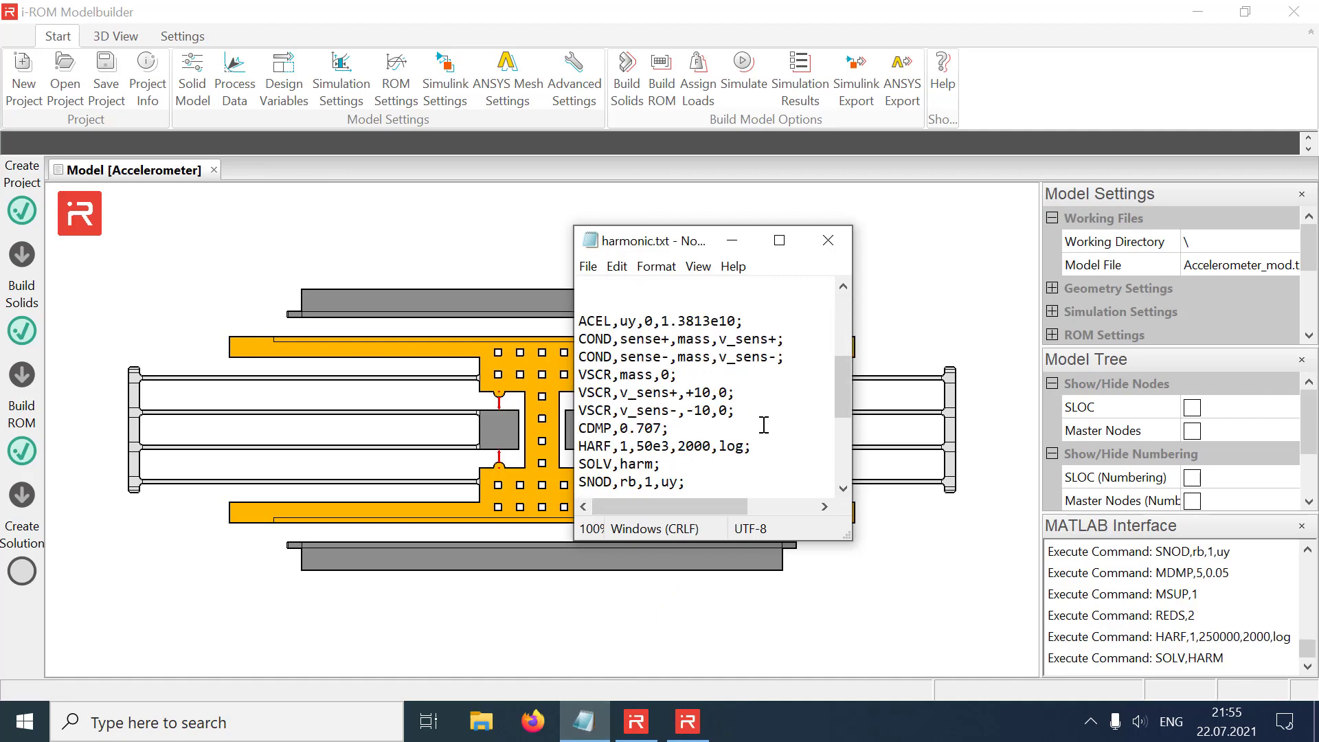
scroll(748, 450, down, 1)
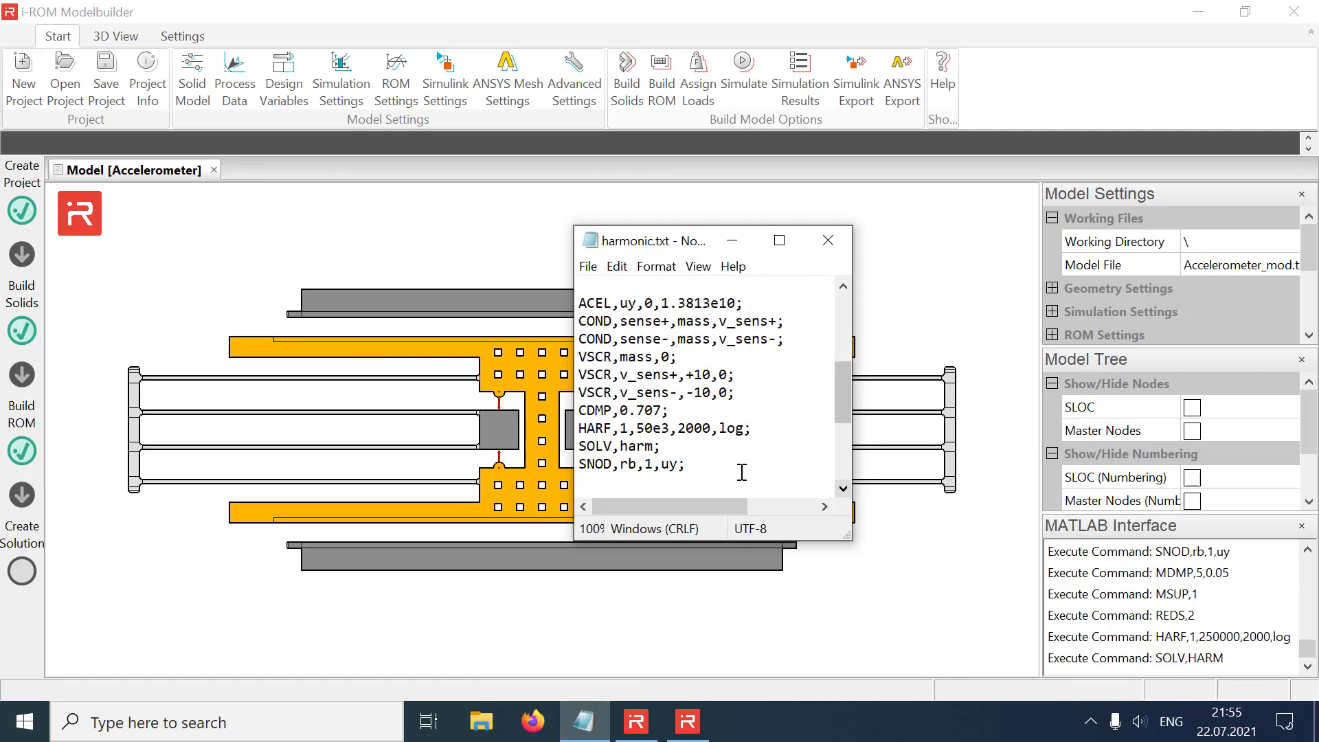
drag(686, 463, 578, 303)
key(ctrl+c)
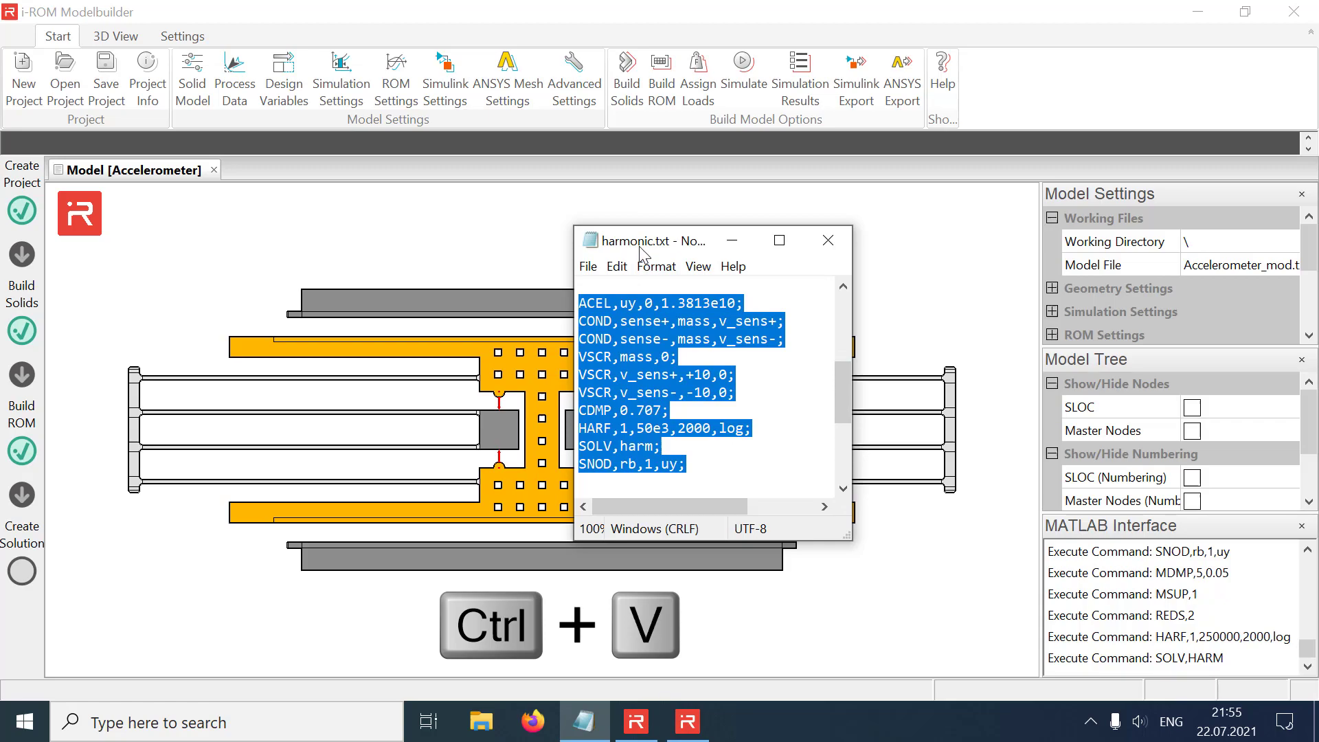
click(526, 148)
key(ctrl+v)
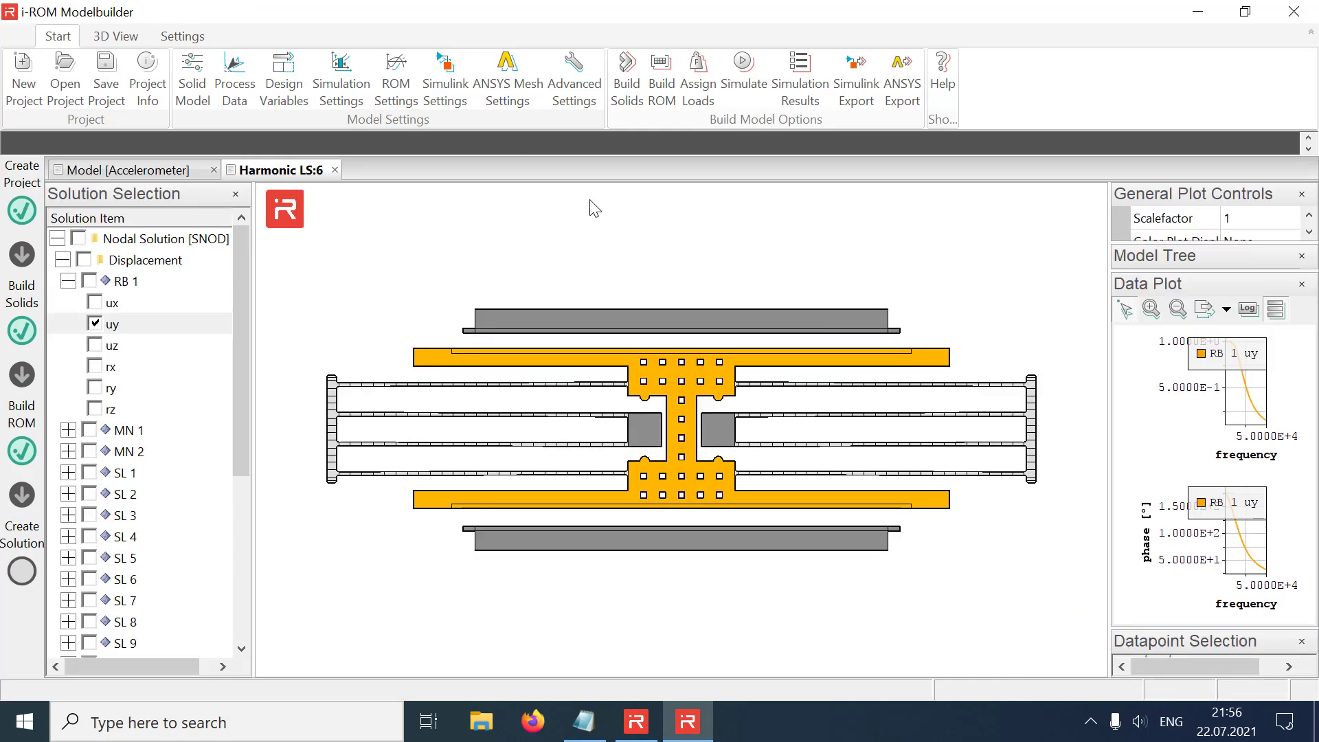
Float and enlarge the data plot, replacing RB 1 uy with the C_{mass,v_sens+} and C_{mass,v_sens-} capacitance curves
drag(1233, 287, 401, 223)
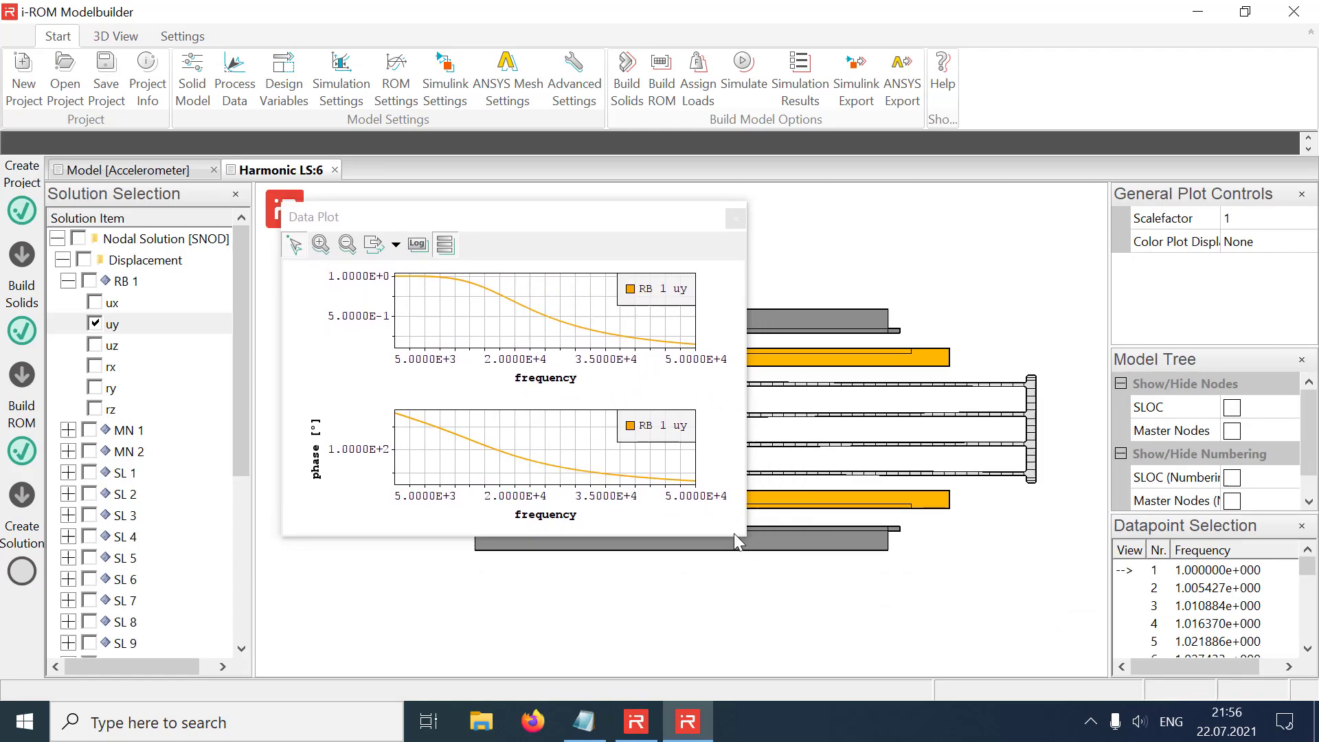
drag(743, 533, 1022, 659)
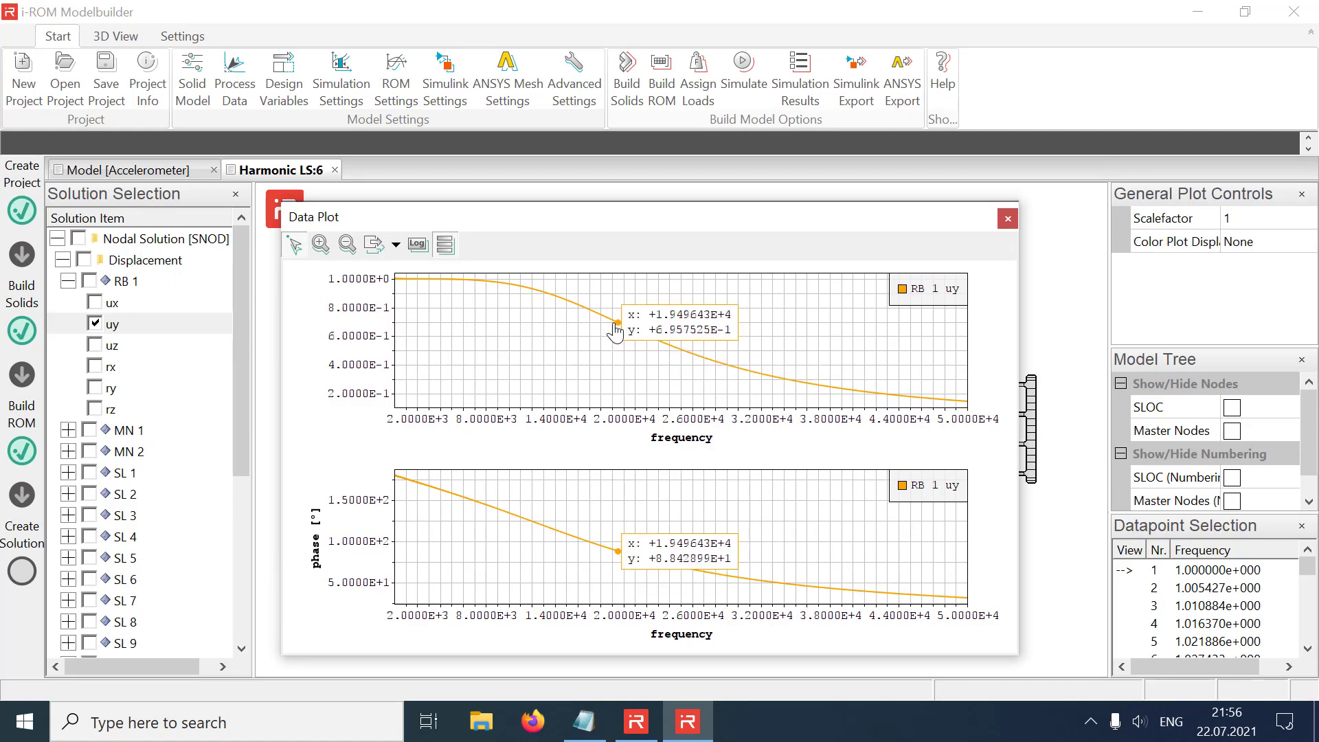
mouse_move(613, 331)
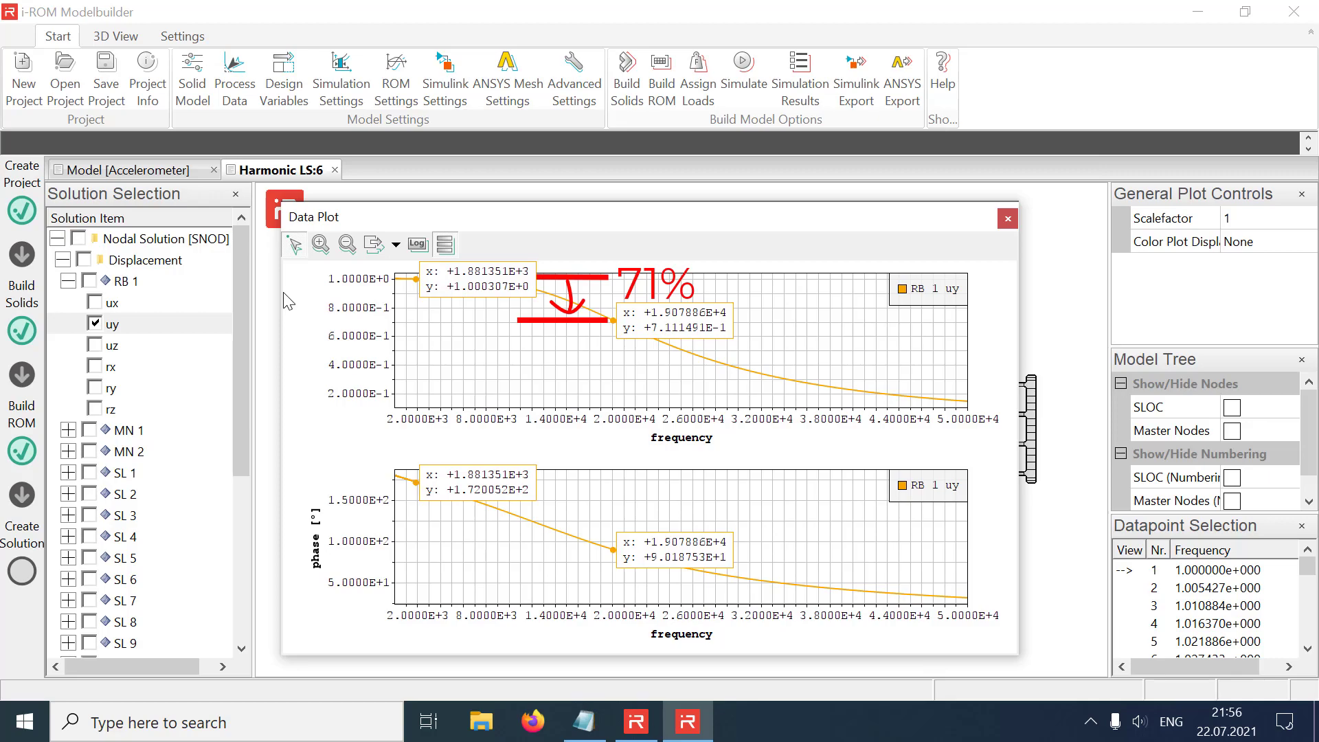
click(95, 323)
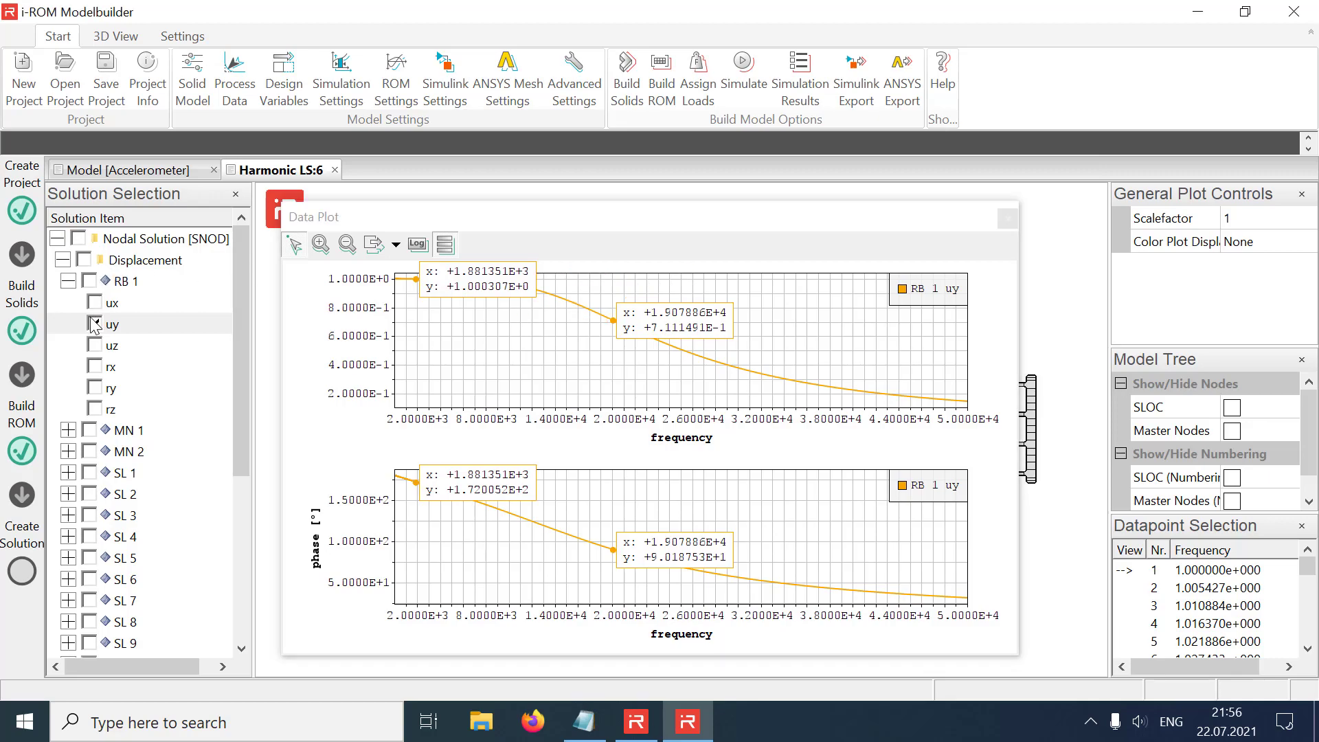
click(57, 238)
click(57, 259)
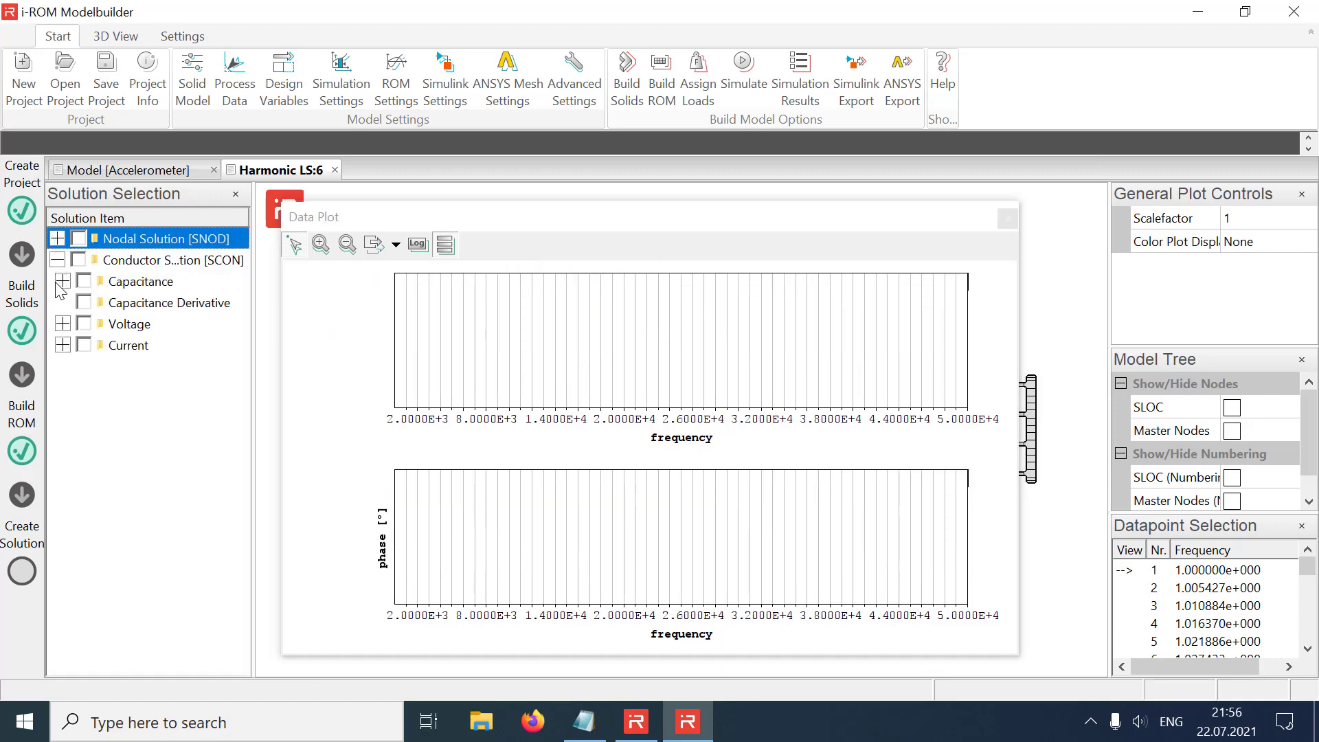
click(62, 281)
click(90, 303)
click(89, 323)
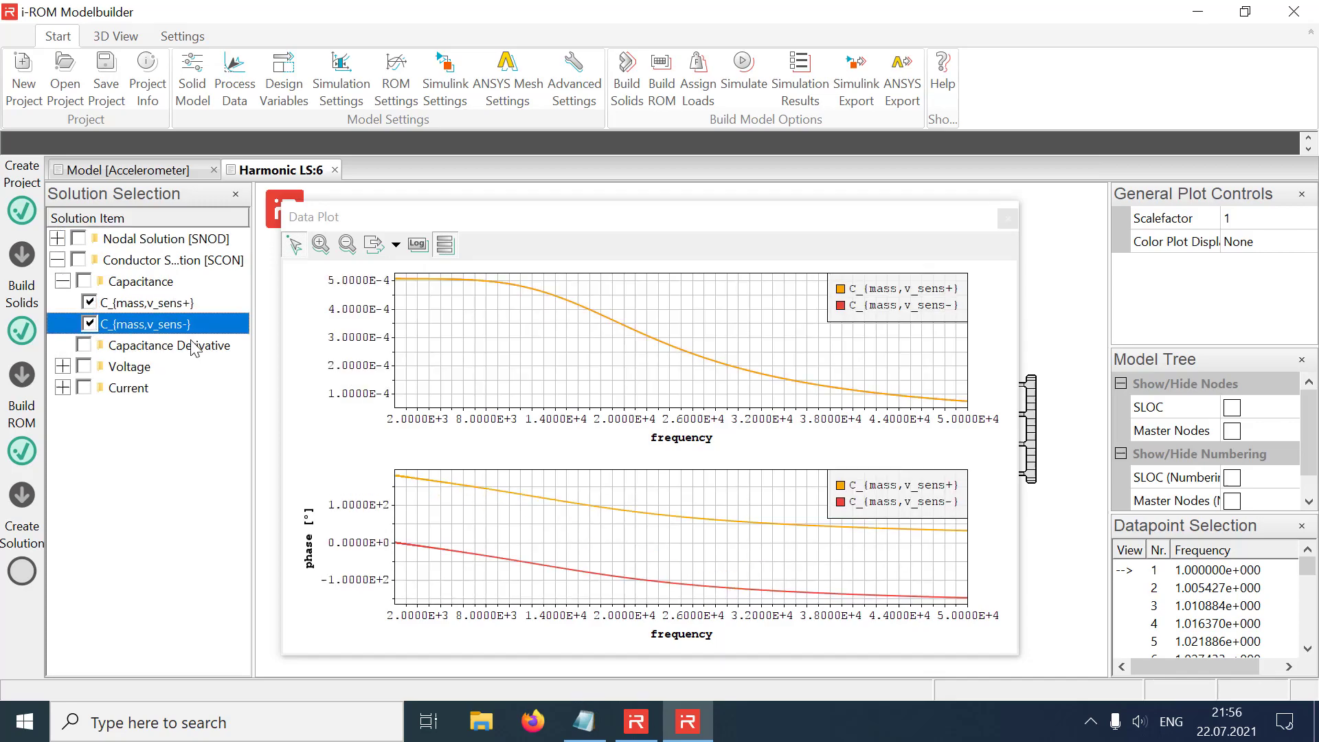
click(422, 271)
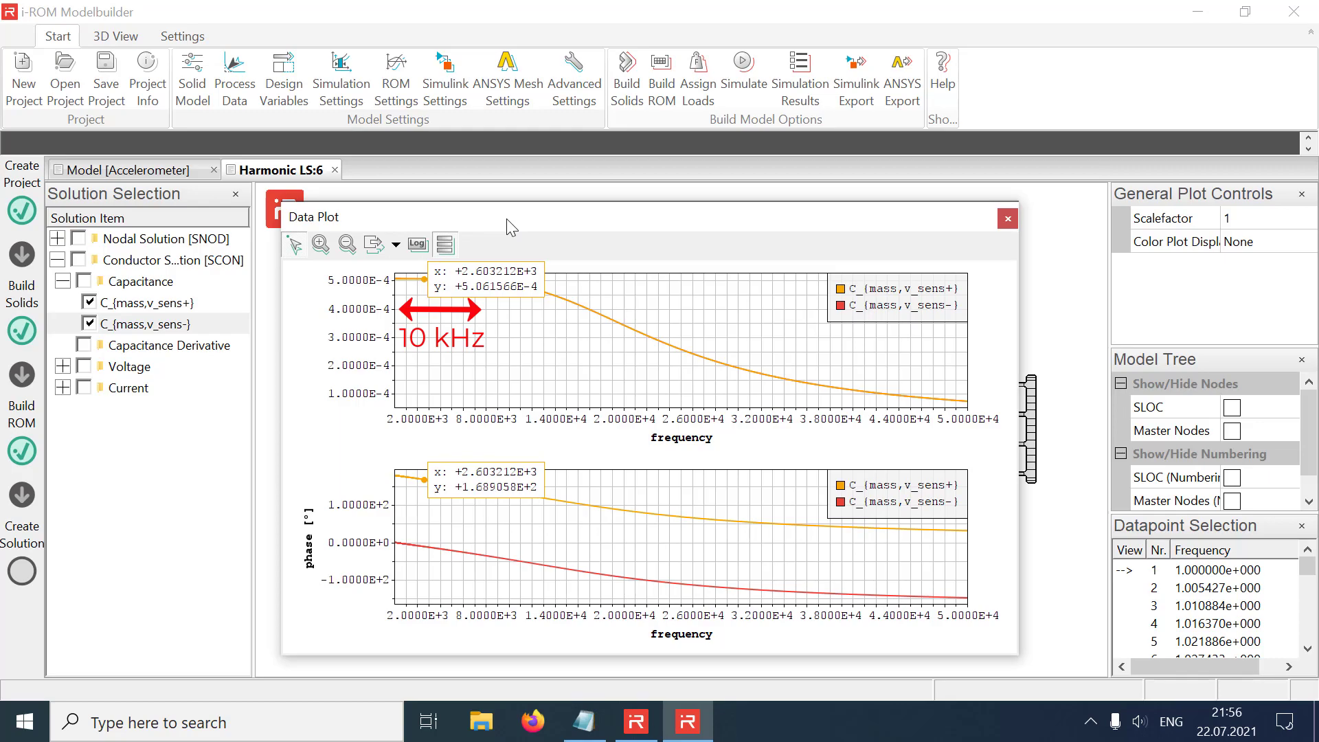
Close Harmonic LS:6 and delete all assigned loads from the loads summary table
click(334, 170)
click(698, 79)
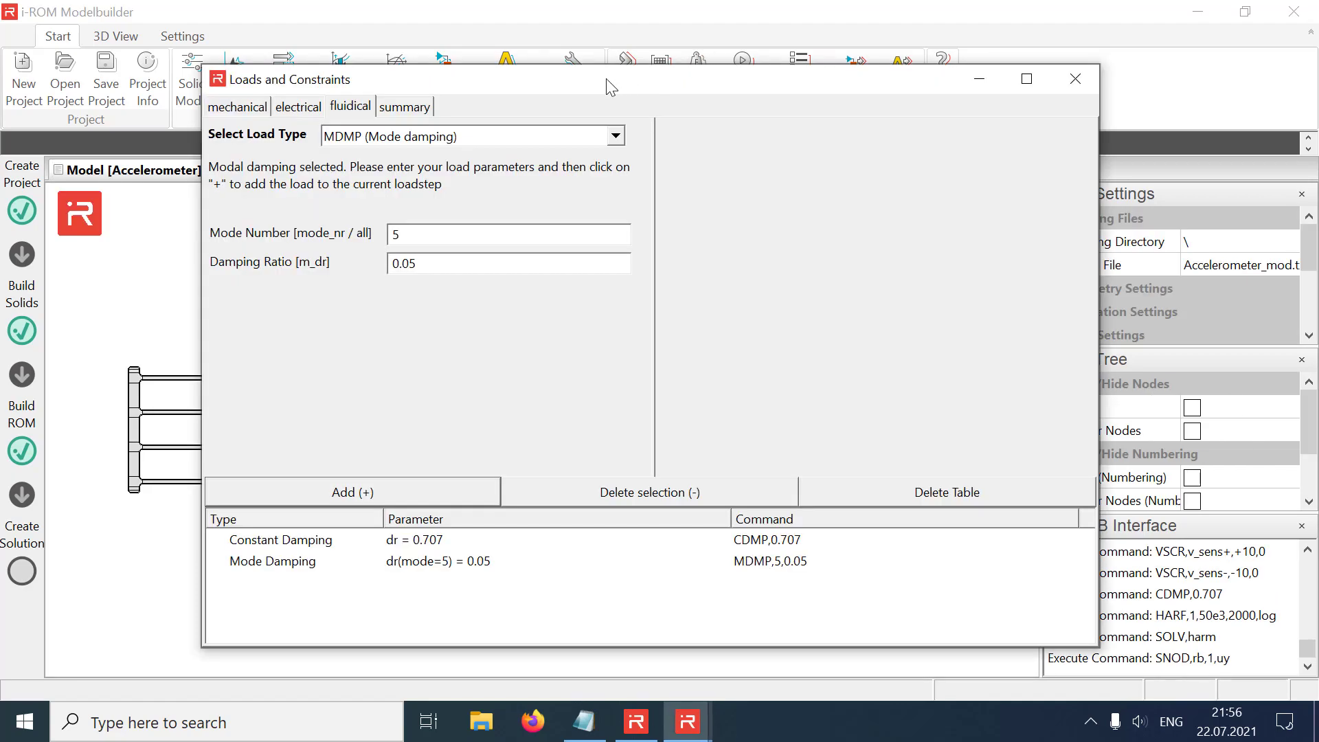
click(403, 108)
click(478, 137)
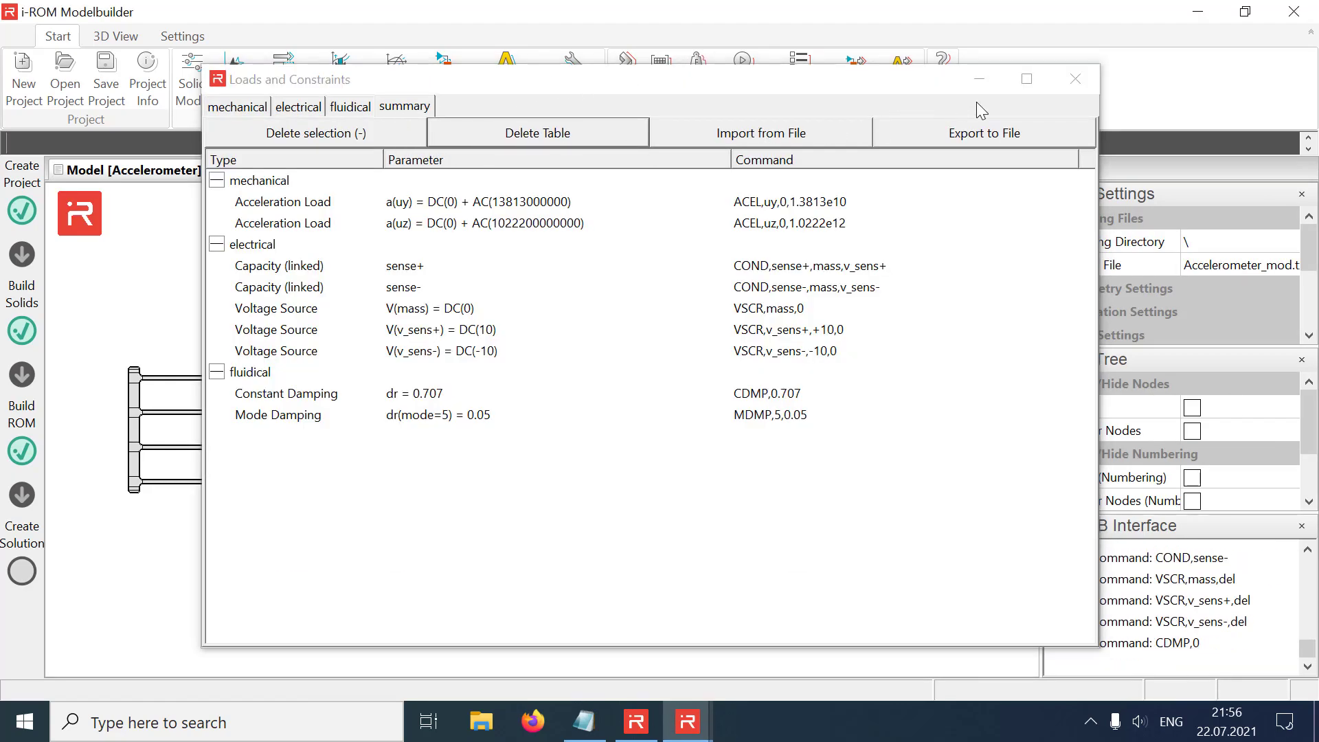
click(1075, 79)
Run the edited harmonic.txt commands with ±100 V sense, CDMP,0.001 and HARF,10e3,40e3,5000,log
click(585, 718)
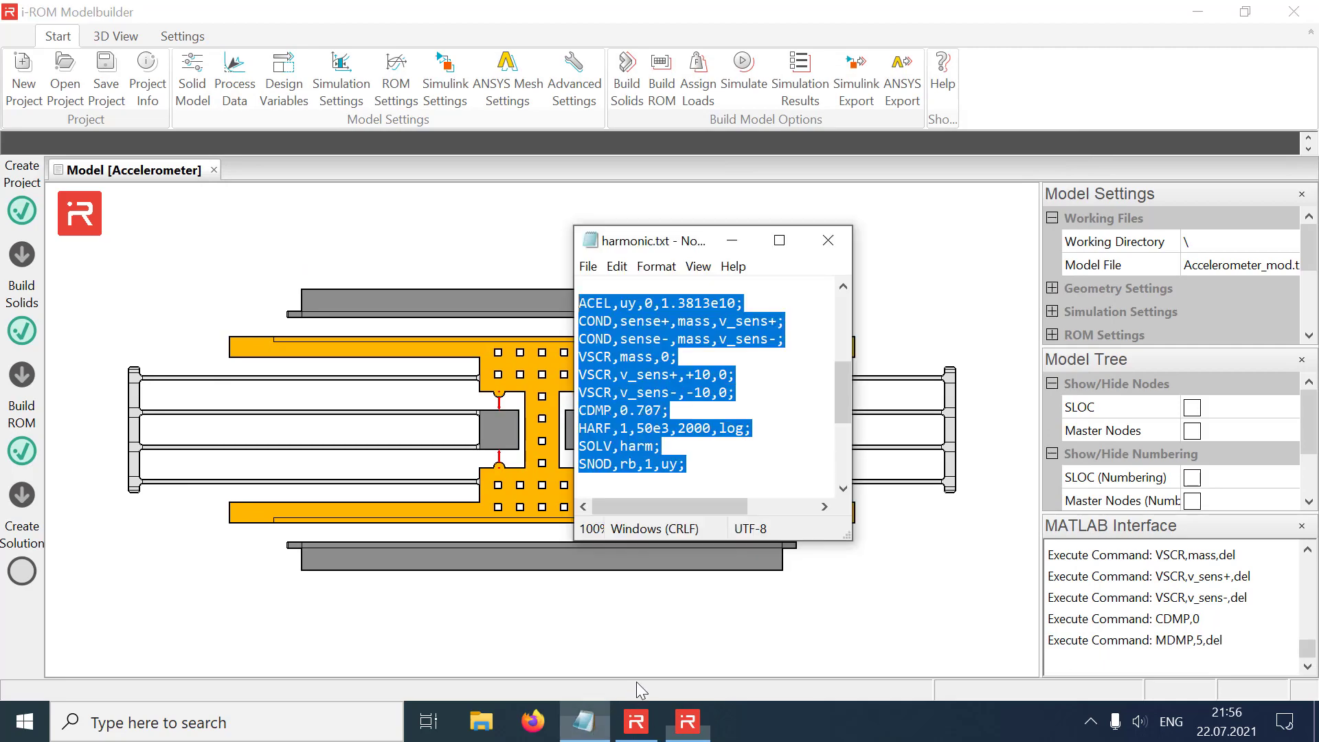
drag(846, 393, 568, 316)
key(ctrl+c)
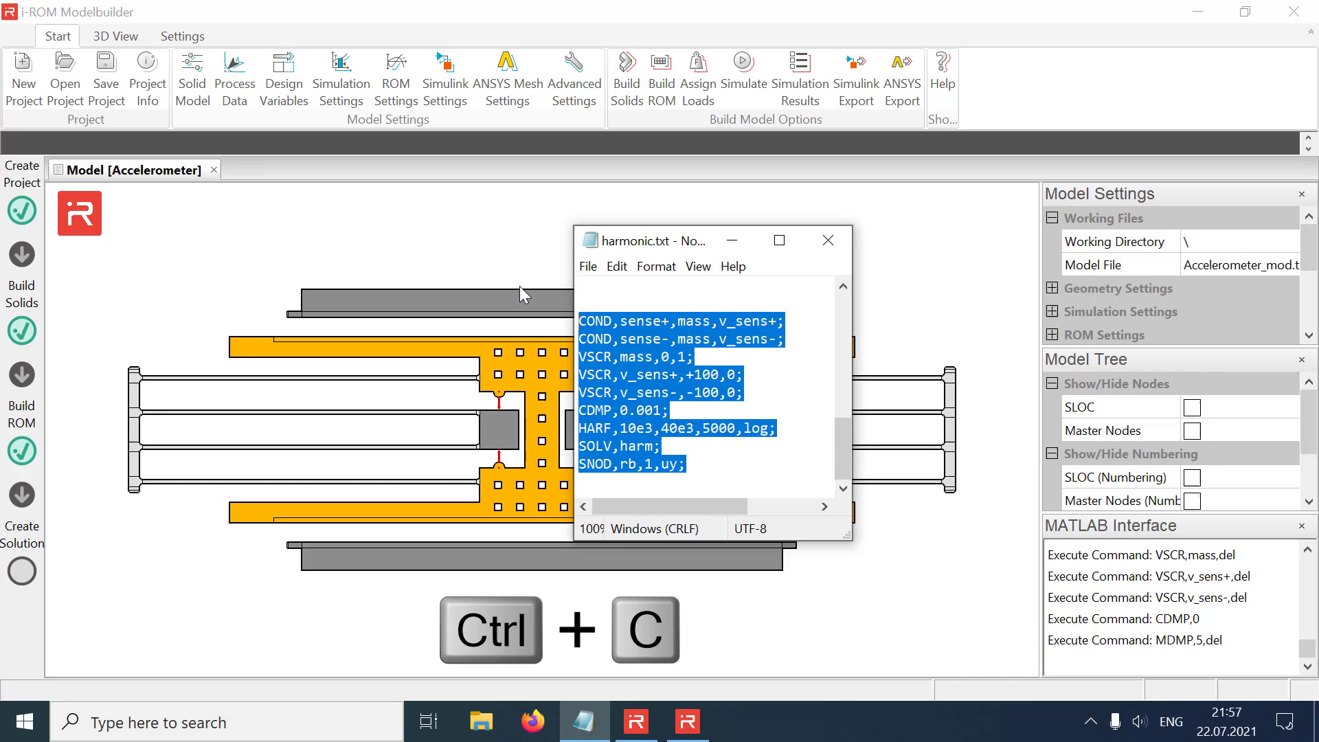
click(435, 155)
key(ctrl+v)
key(Return)
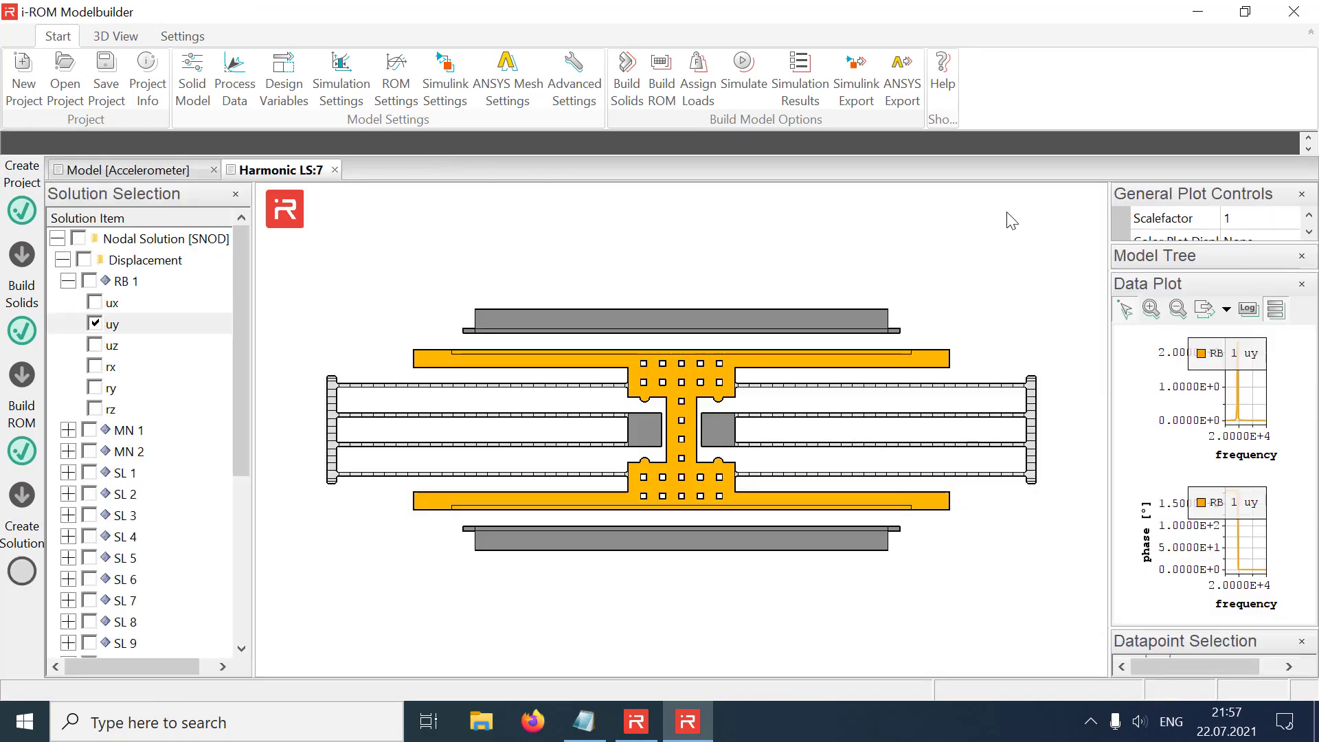
Float and enlarge the Harmonic LS:7 plot and show RB 1 uy amplitude on a logarithmic scale
drag(1229, 280, 396, 223)
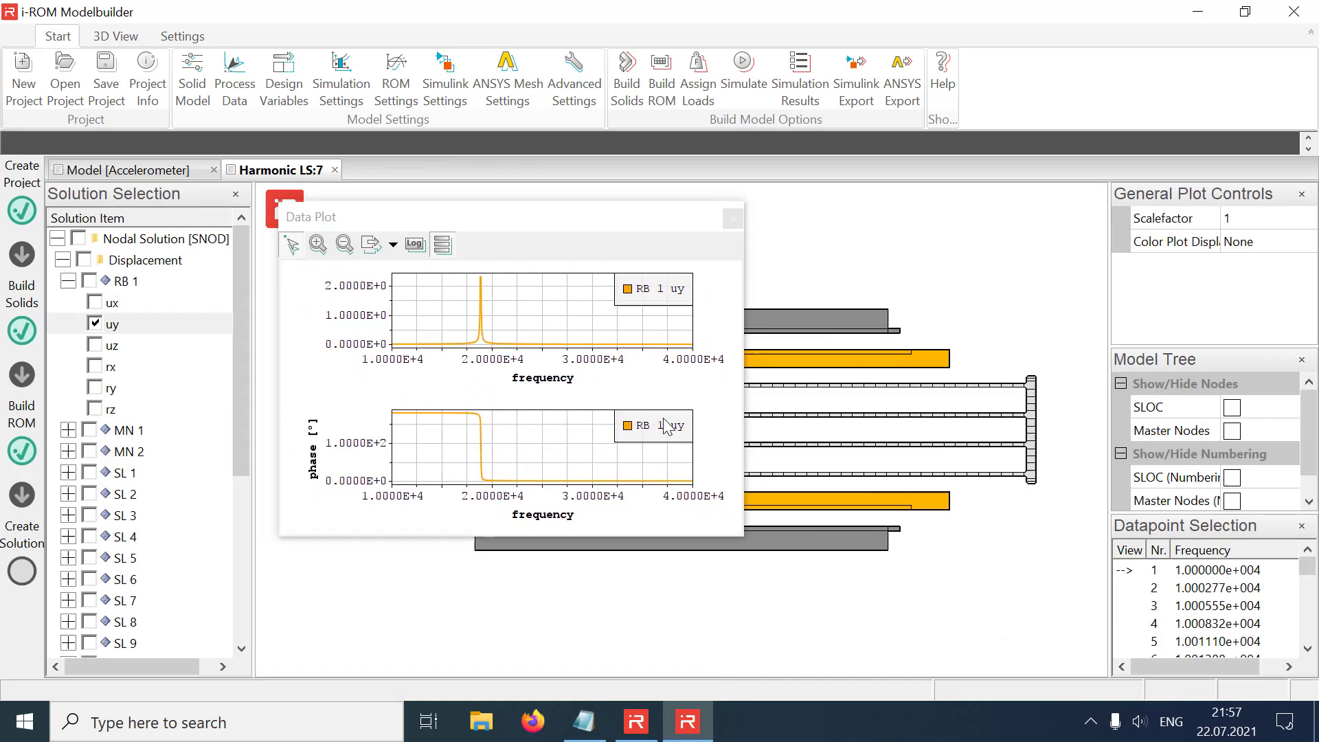
drag(742, 539, 1071, 665)
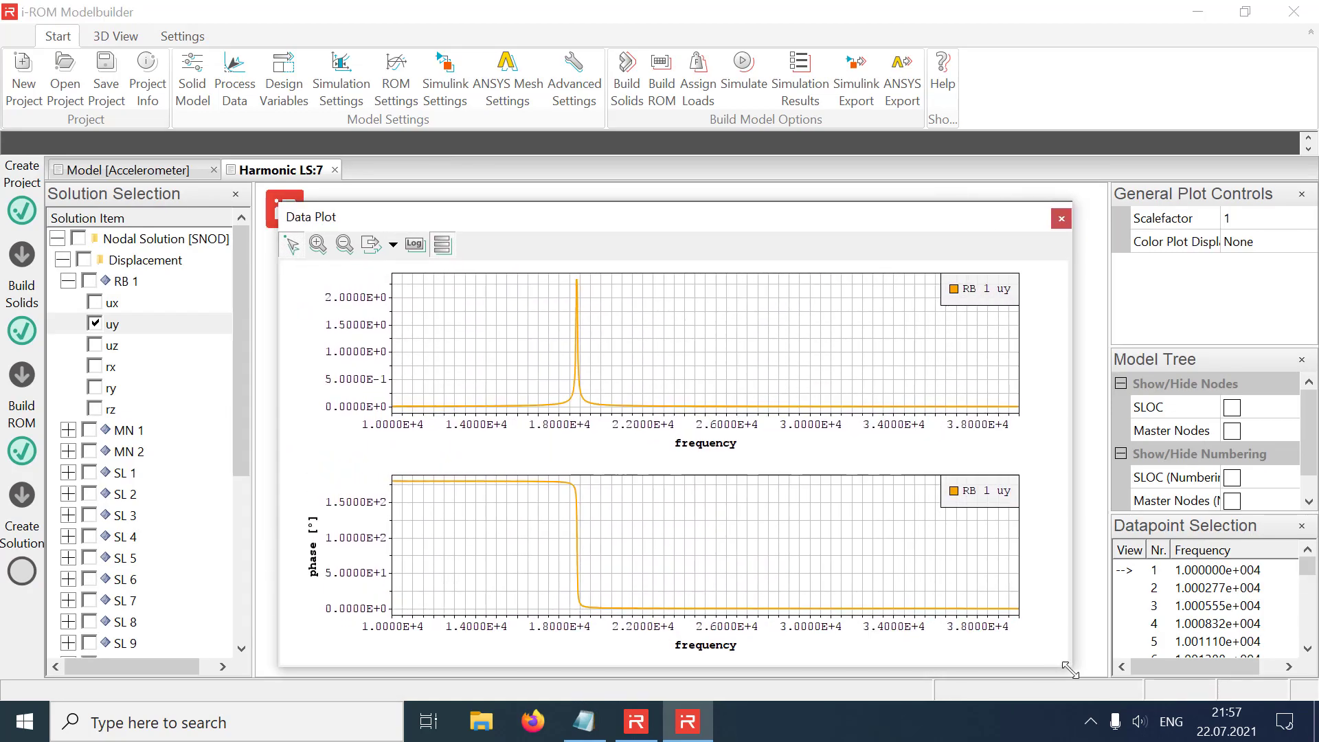
click(415, 245)
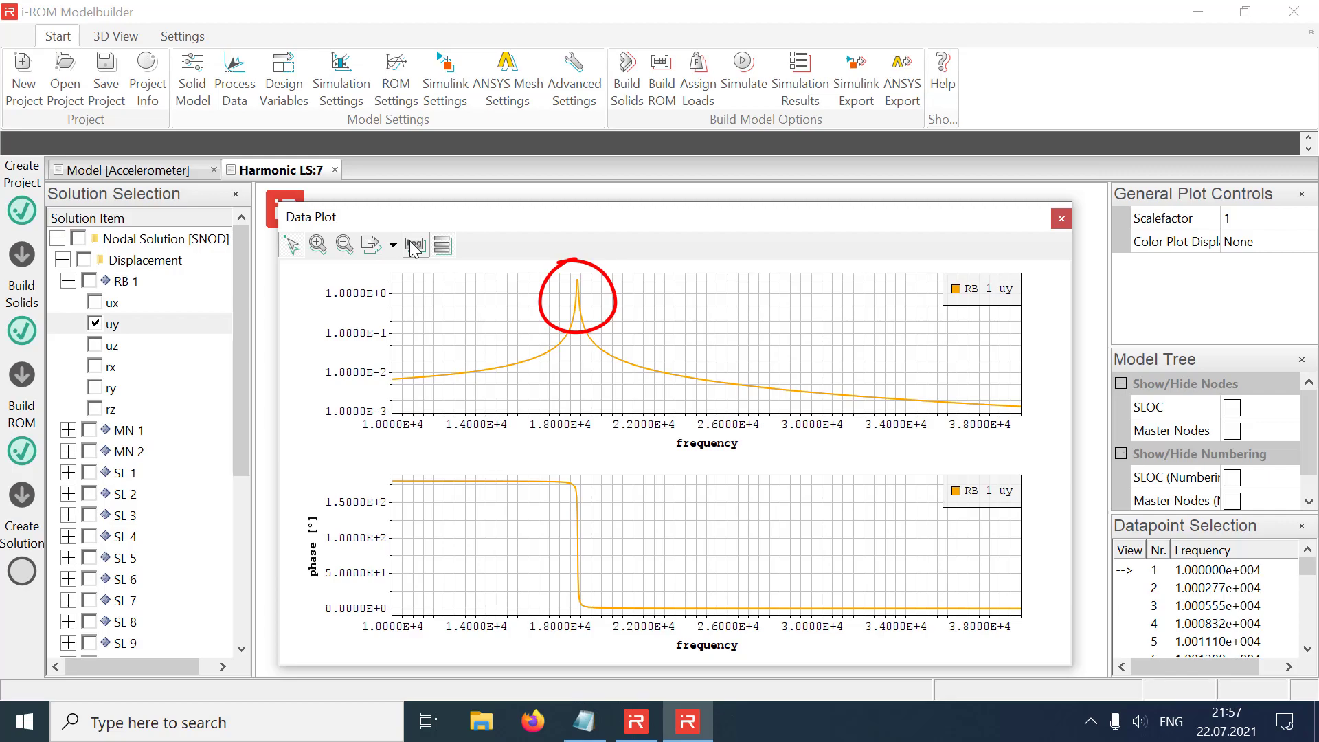
click(57, 239)
Add the I_{mass} current curve from Conductor Solution > Current to the plot
click(57, 261)
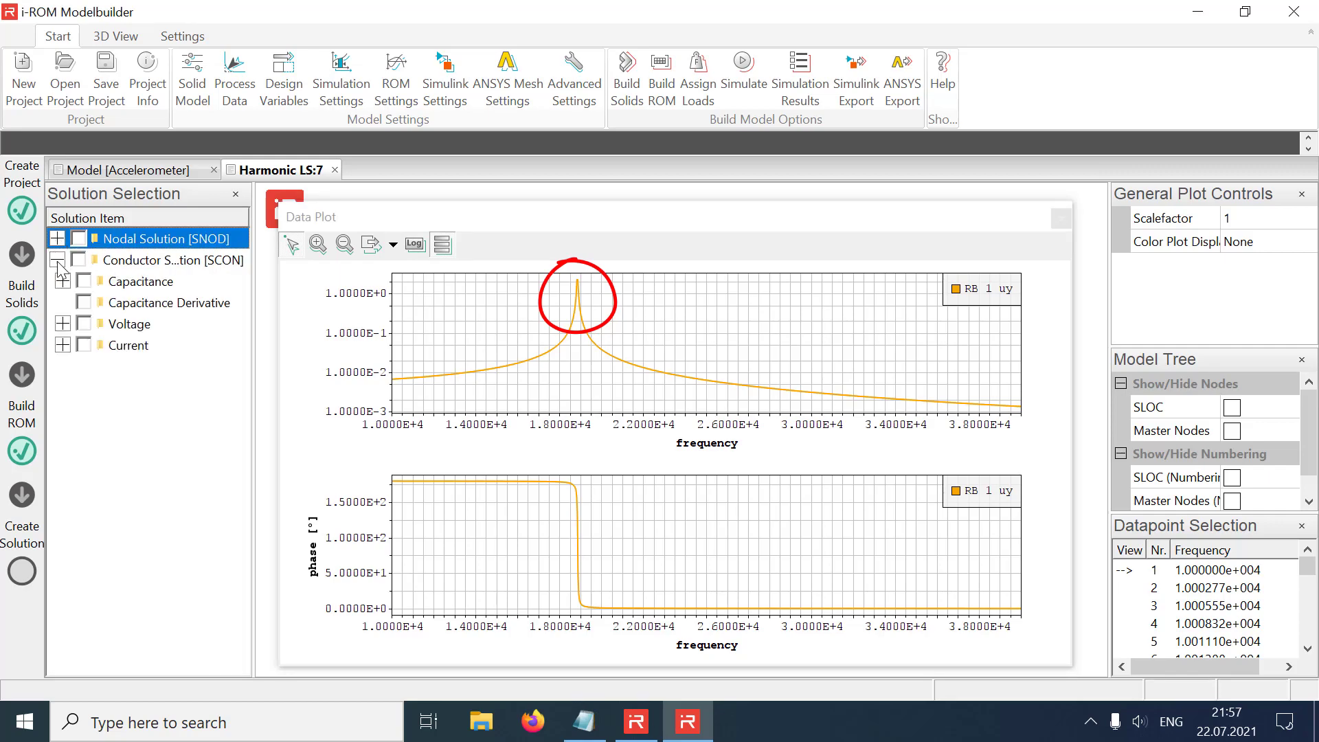
click(63, 345)
click(89, 366)
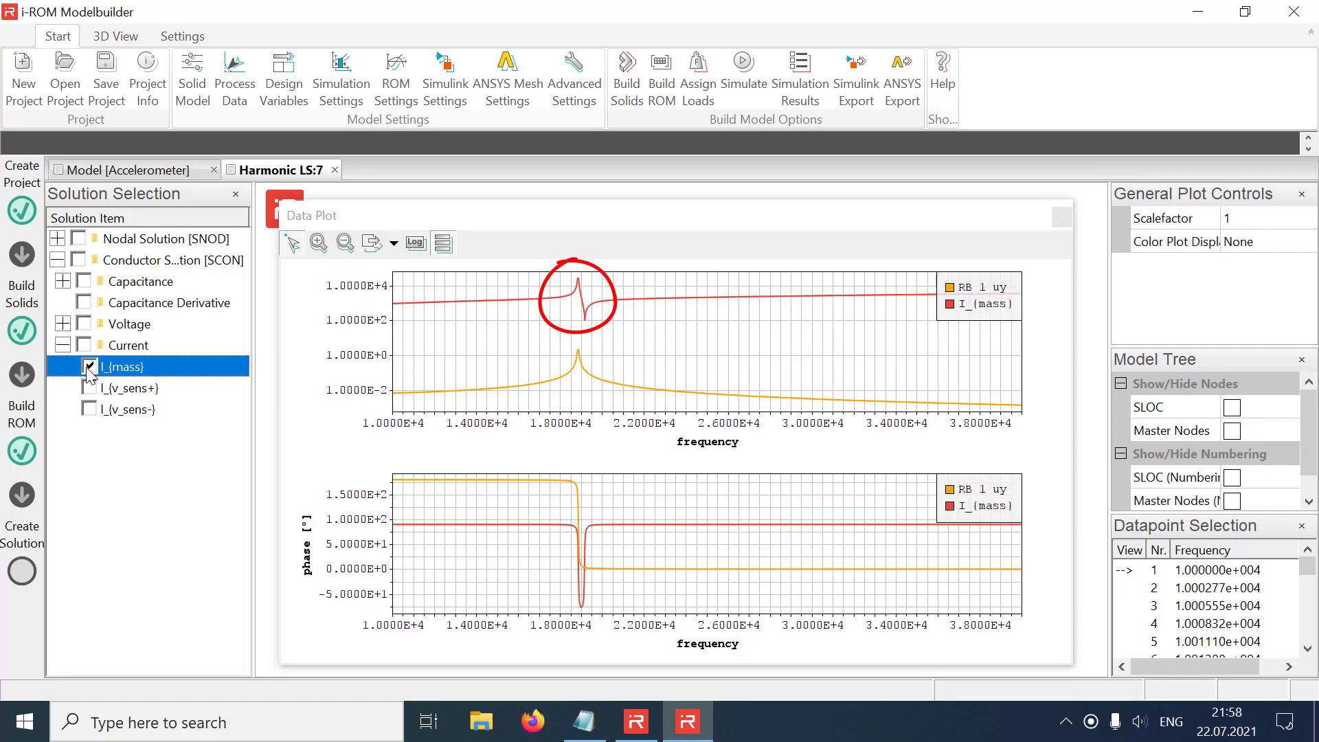
Zoom into the resonance and mark the current peak near 1.88E4 Hz and dip near 1.916E4 Hz
click(319, 242)
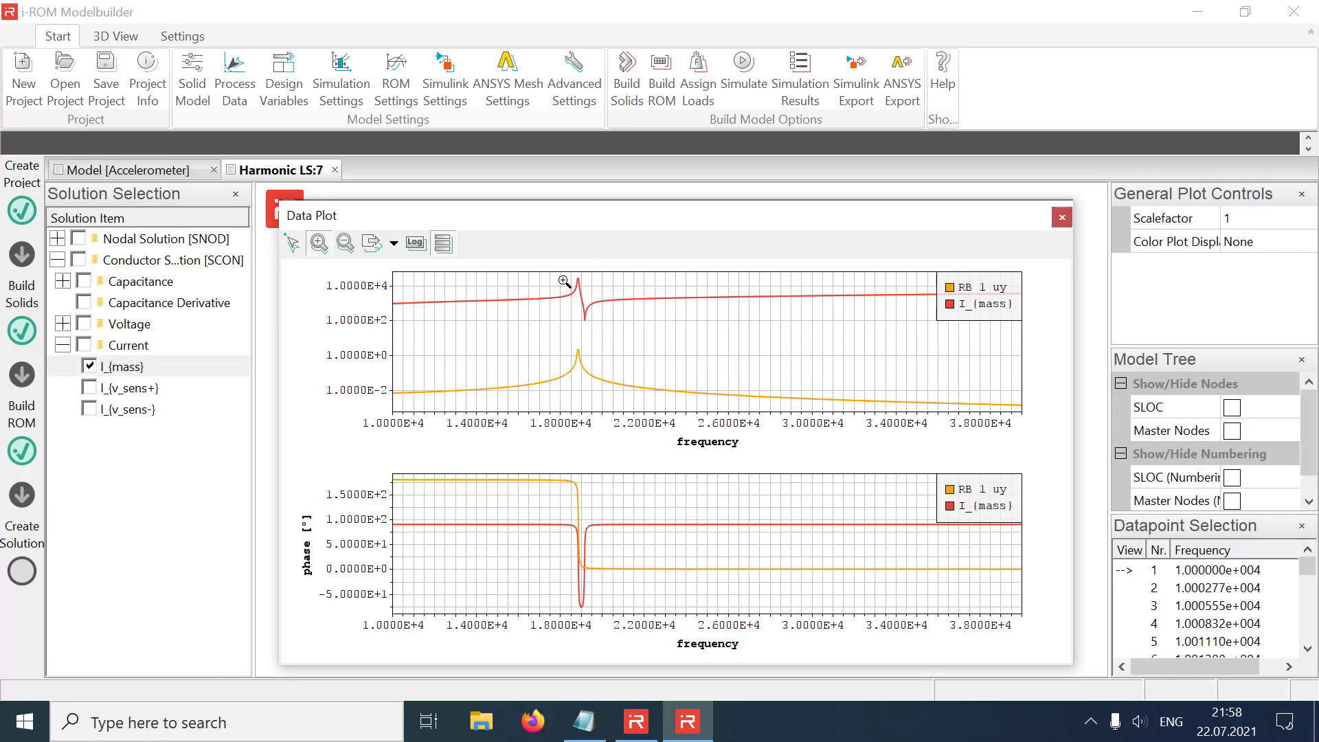
drag(564, 282, 615, 405)
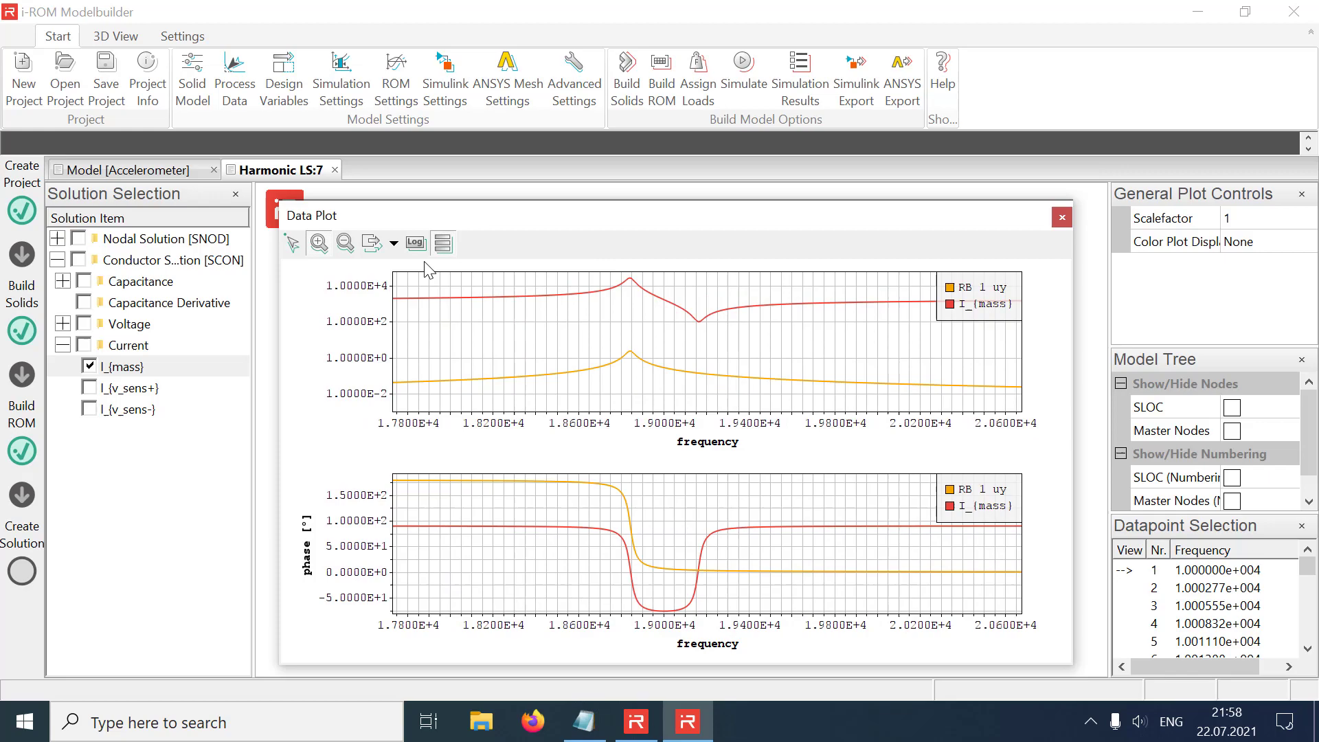
click(292, 243)
click(626, 281)
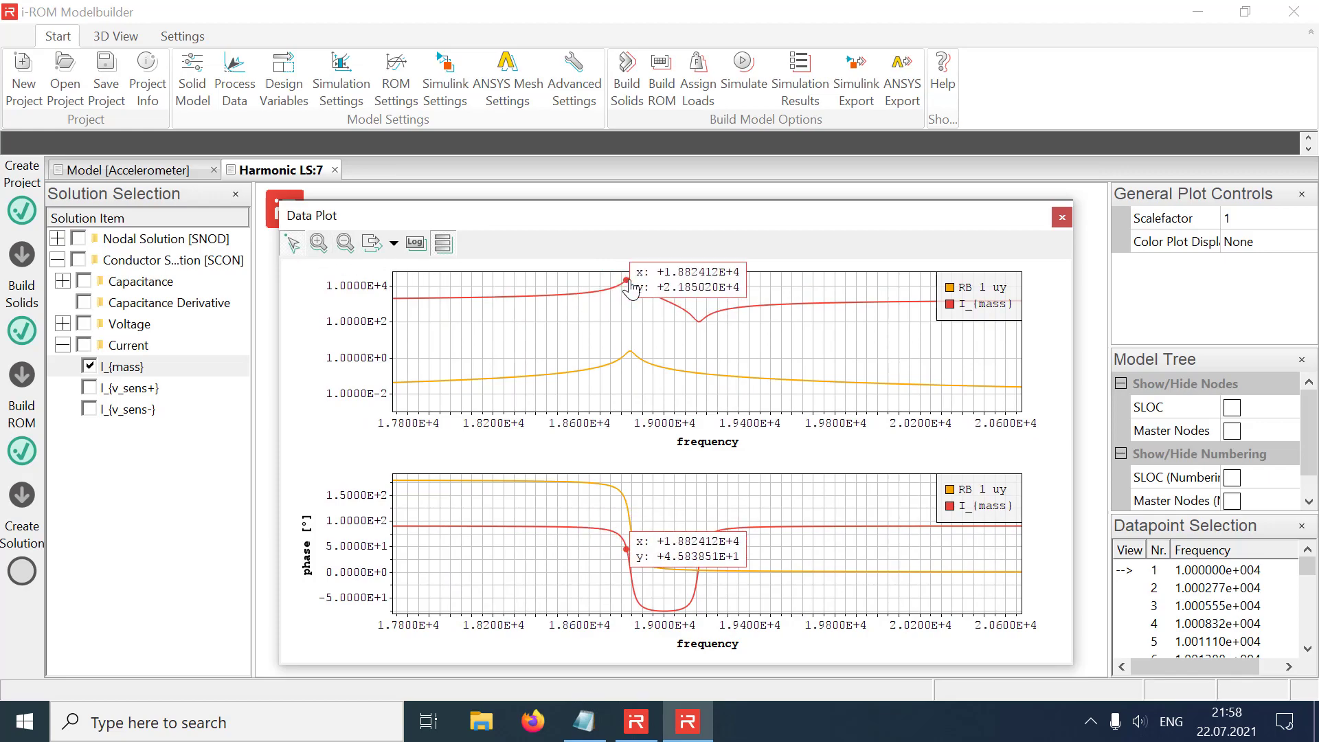
click(699, 321)
click(896, 384)
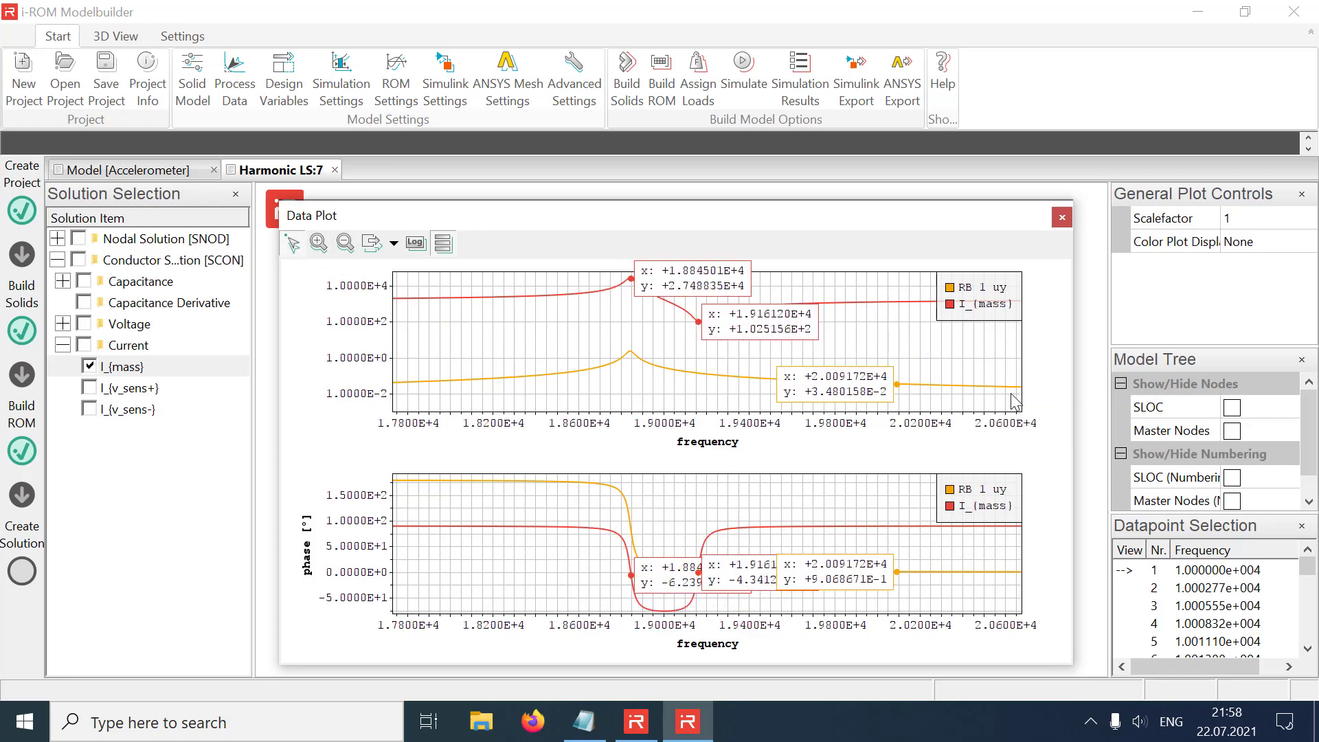